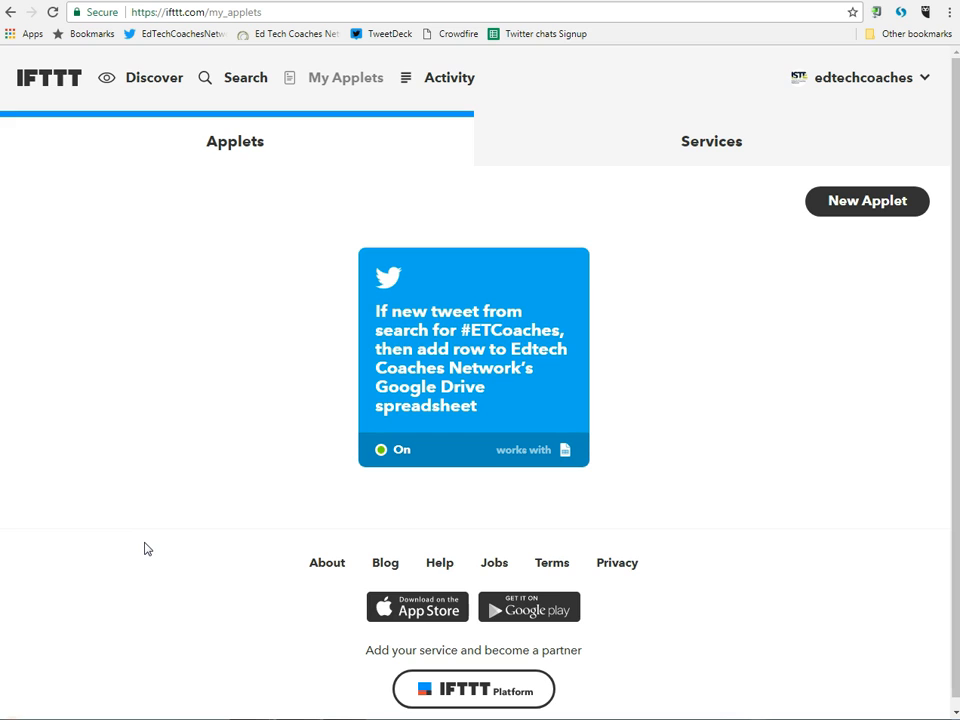
Open the configuration of the applet that adds #ETCoaches tweets to a Google Drive spreadsheet.
click(165, 540)
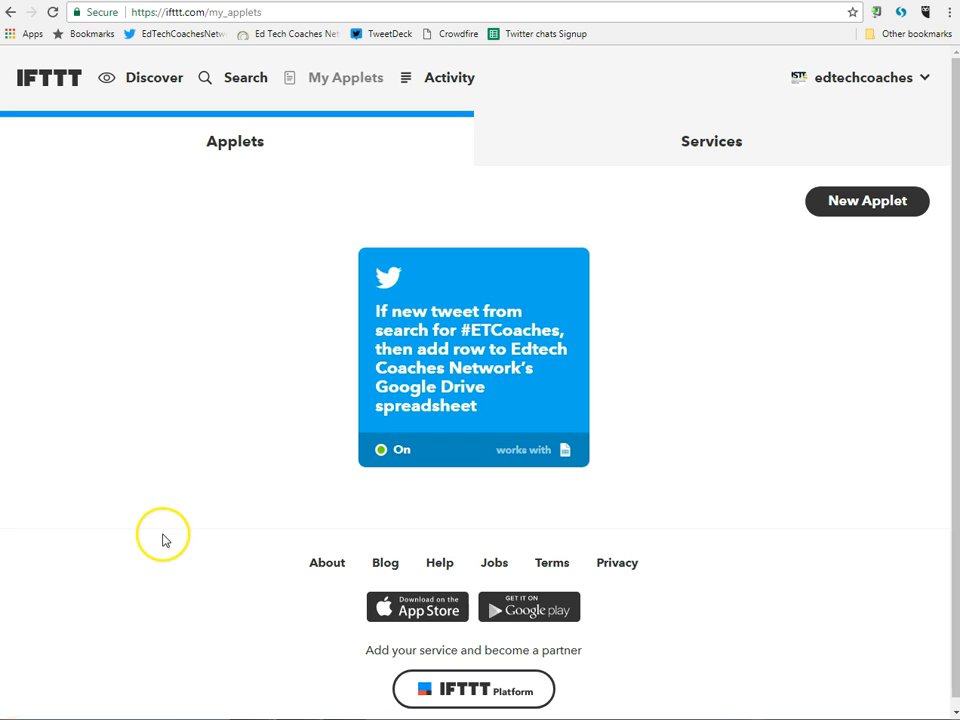
click(466, 388)
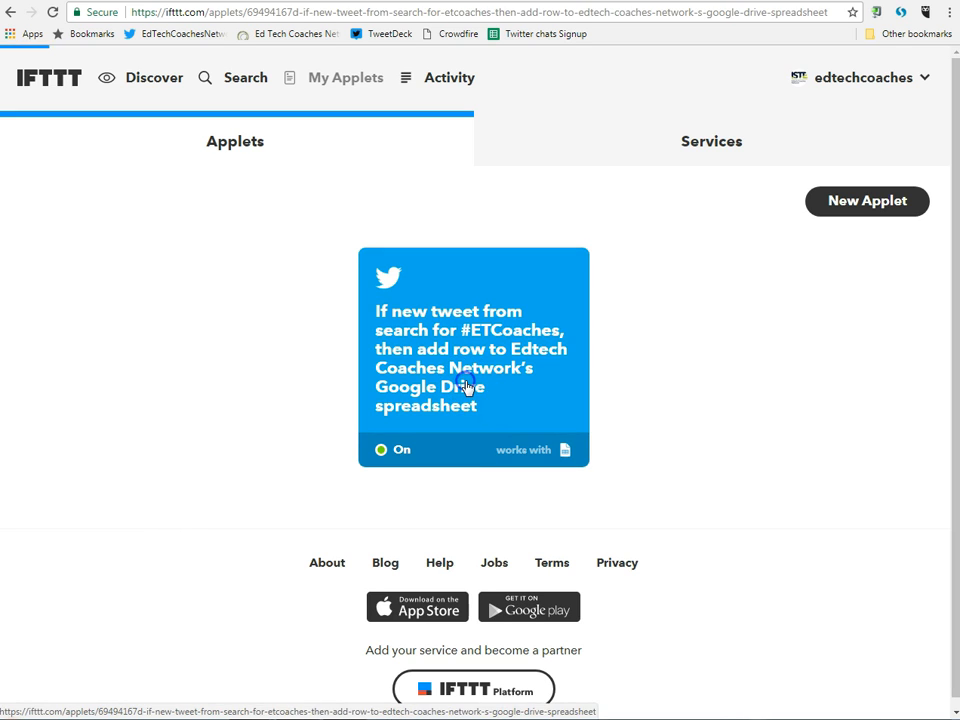
click(585, 201)
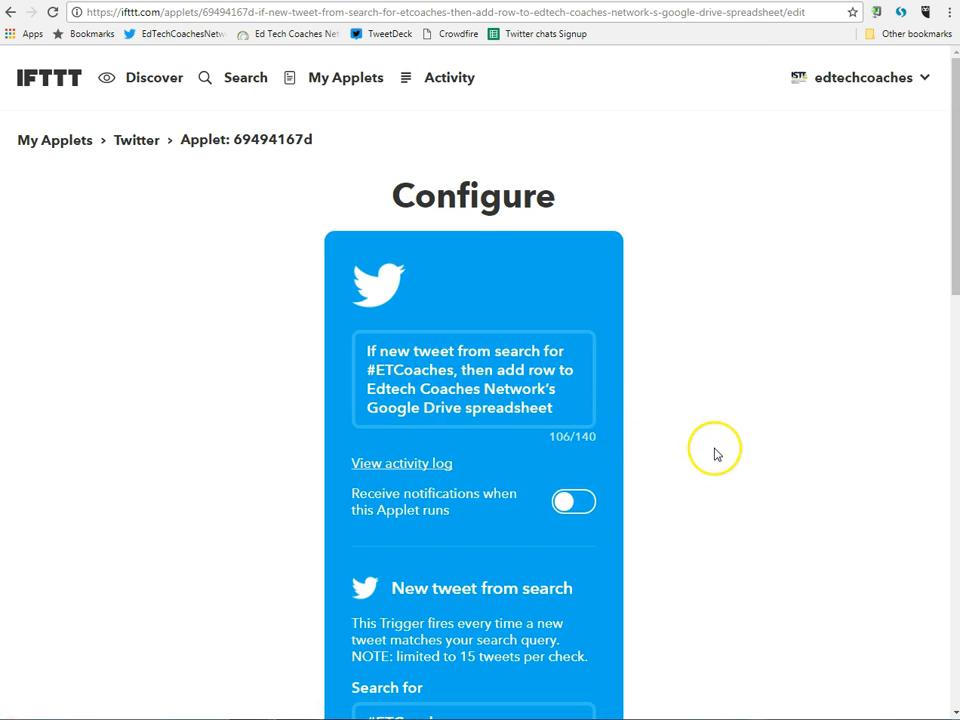
Review the applet's search term, spreadsheet name, formatted row and Drive folder path, and save the applet.
scroll(714, 452, down, 3)
scroll(714, 455, down, 3)
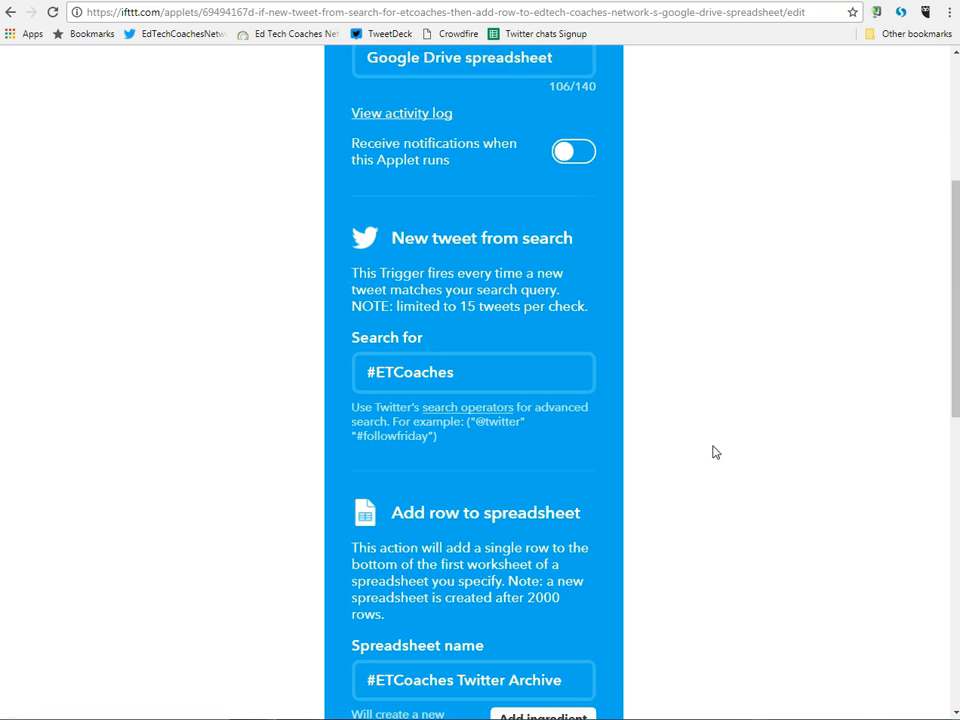
click(420, 349)
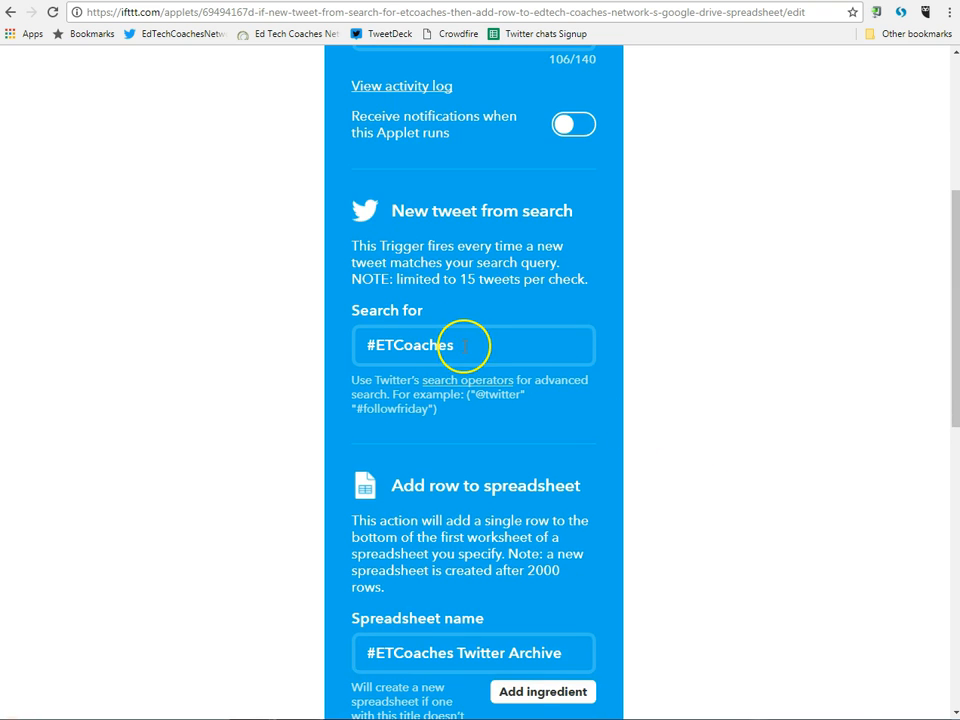
scroll(467, 345, down, 3)
scroll(467, 342, down, 1)
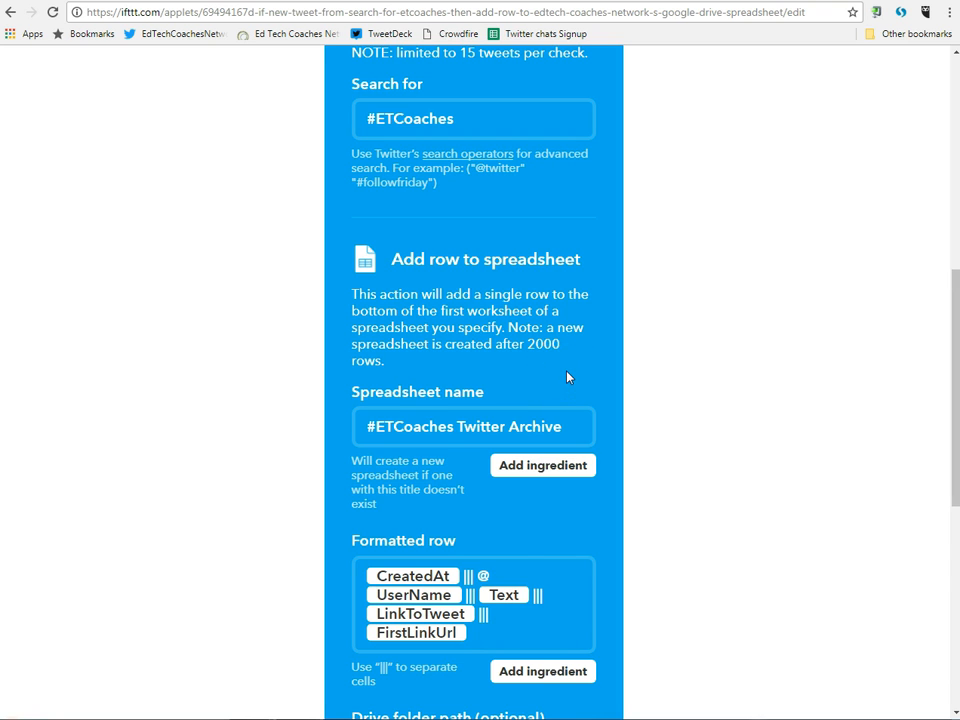
scroll(567, 377, down, 3)
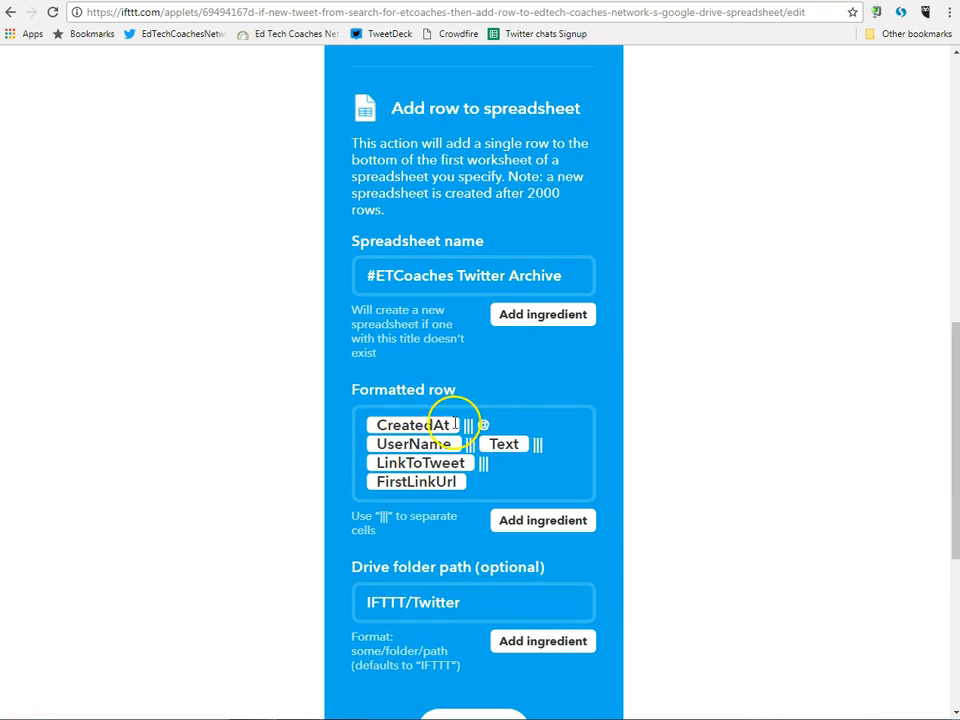
scroll(428, 446, down, 1)
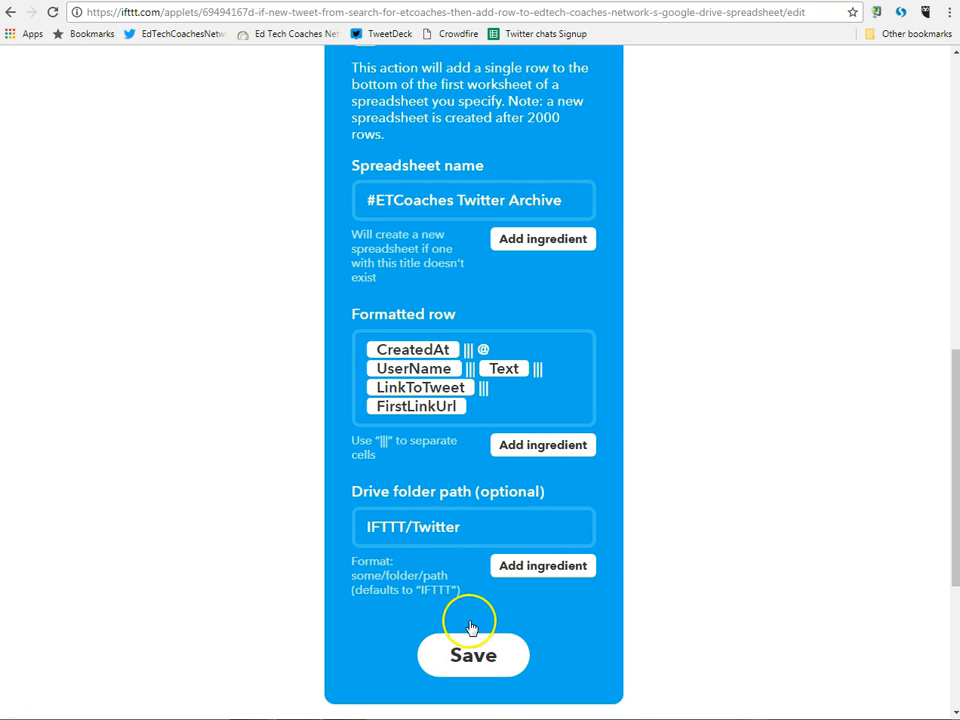
click(471, 655)
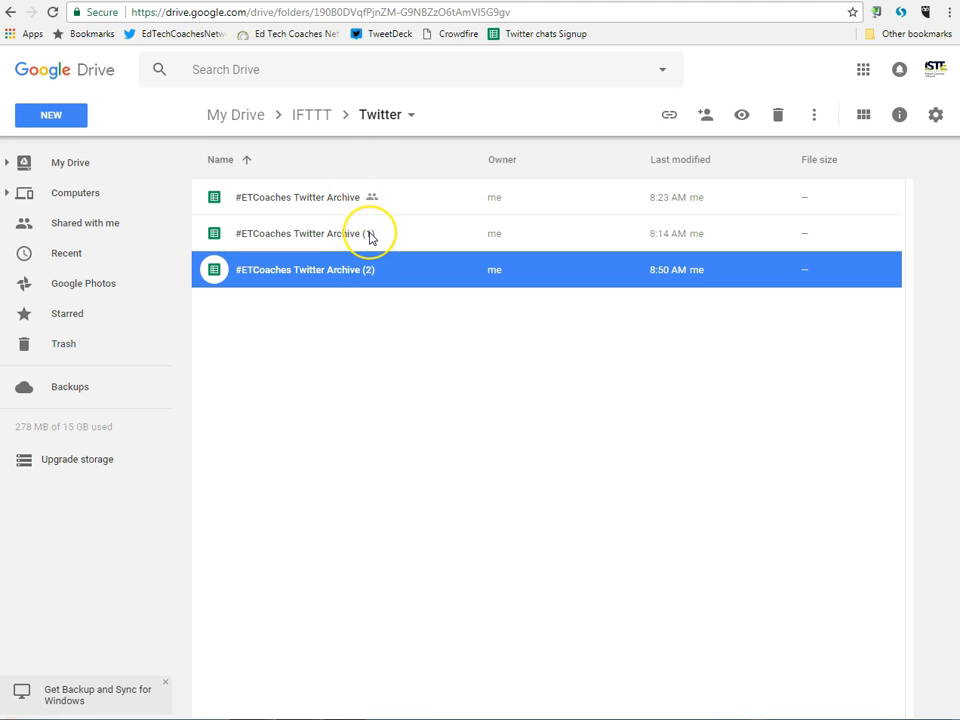
Open the #ETCoaches Twitter Archive (2) spreadsheet from the Drive Twitter folder and widen column A.
click(379, 275)
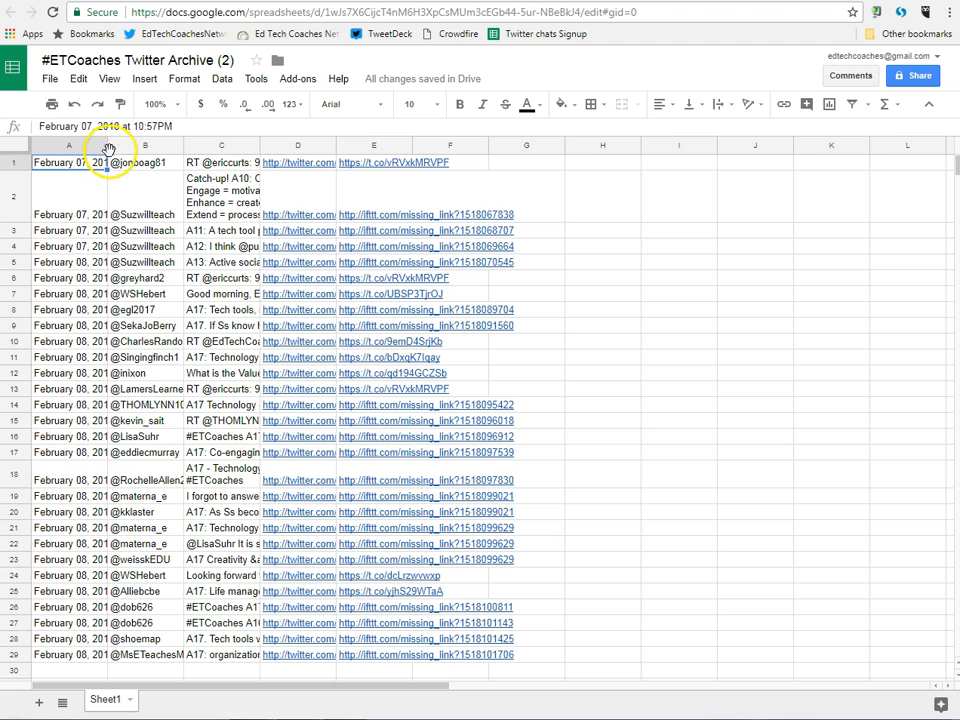
drag(107, 145, 223, 145)
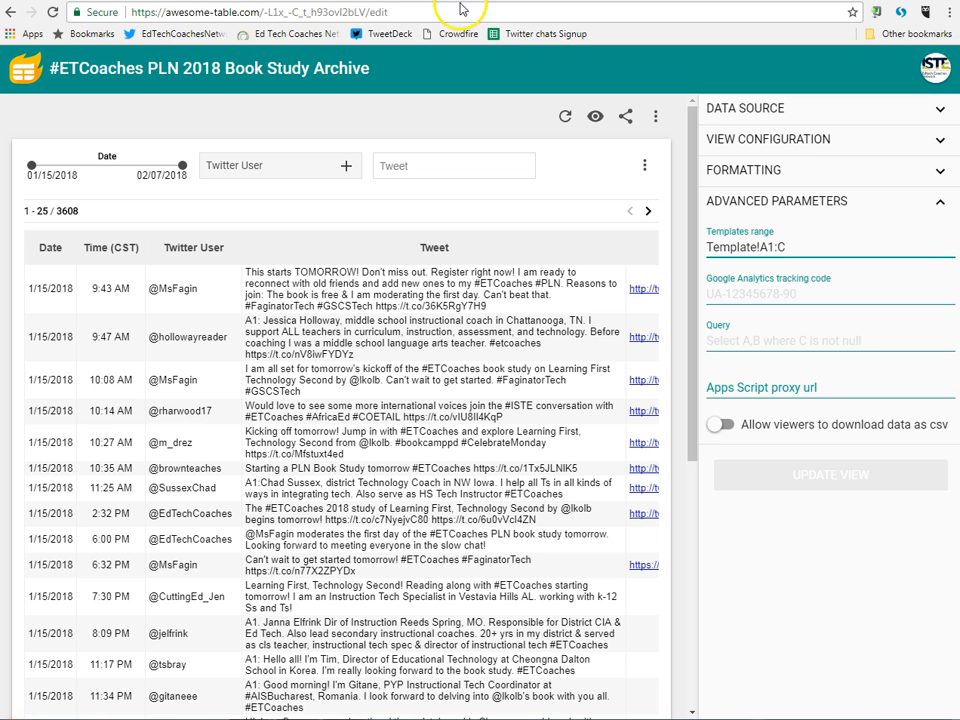
View Awesome Table's new-view creation page, and return to editing the #ETCoaches PLN 2018 Book Study Archive view.
click(25, 68)
click(181, 195)
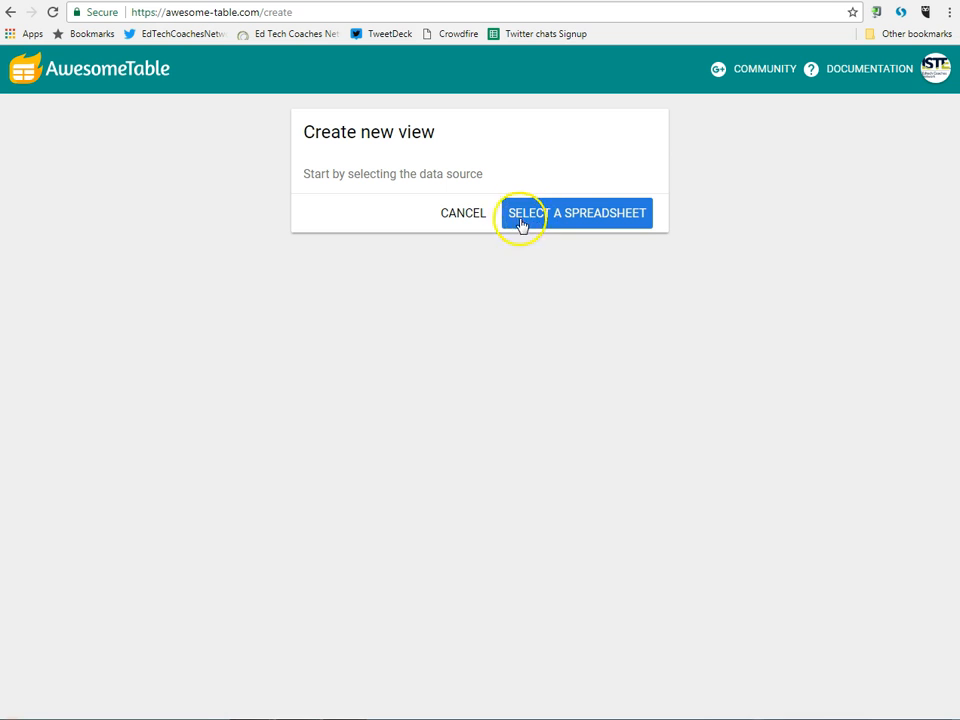
click(25, 65)
click(234, 352)
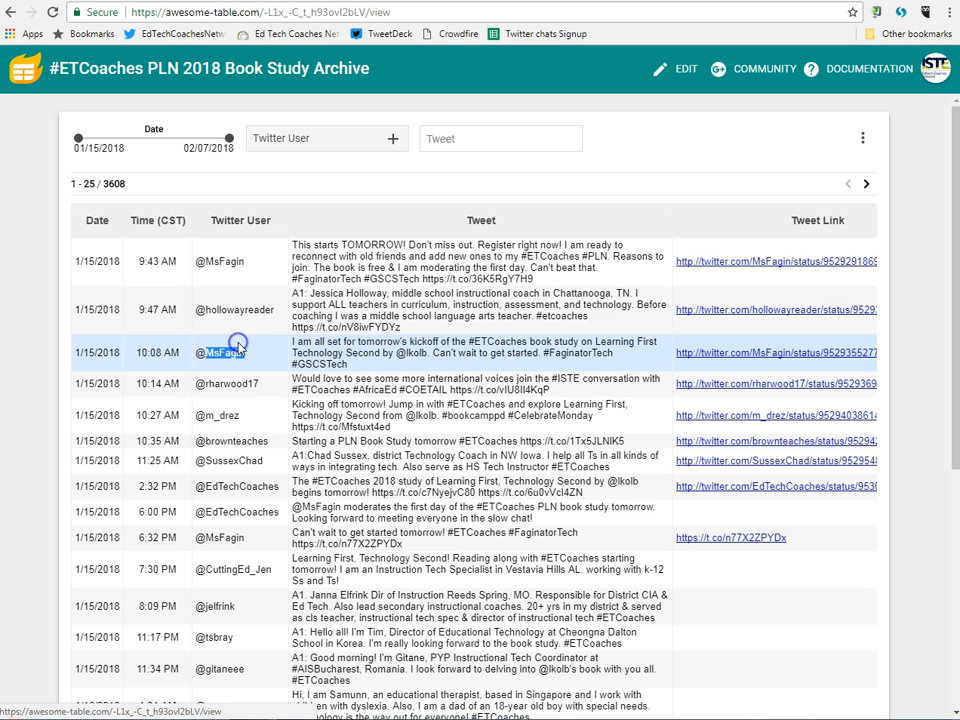
click(676, 67)
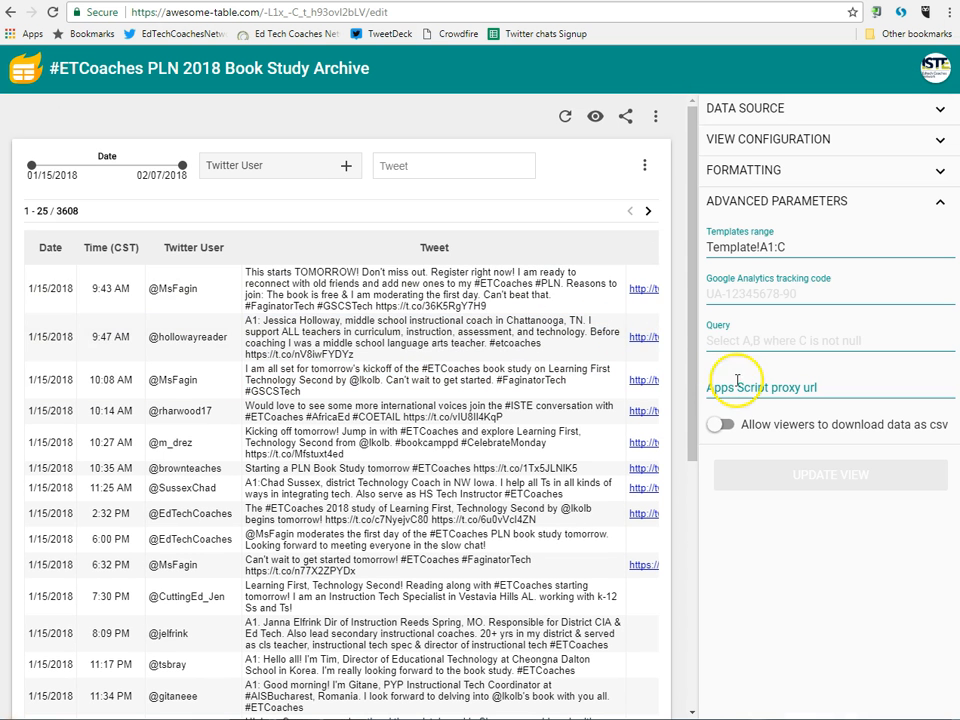
Examine the view's data source, view configuration, formatting and advanced parameter settings, including the templates range.
click(926, 110)
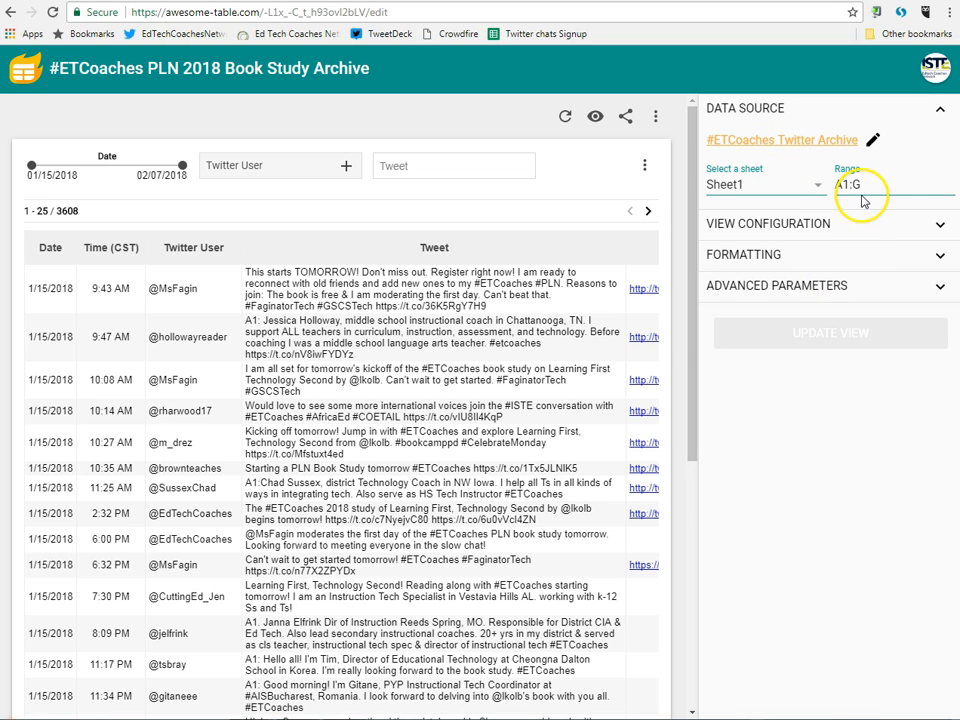
click(855, 227)
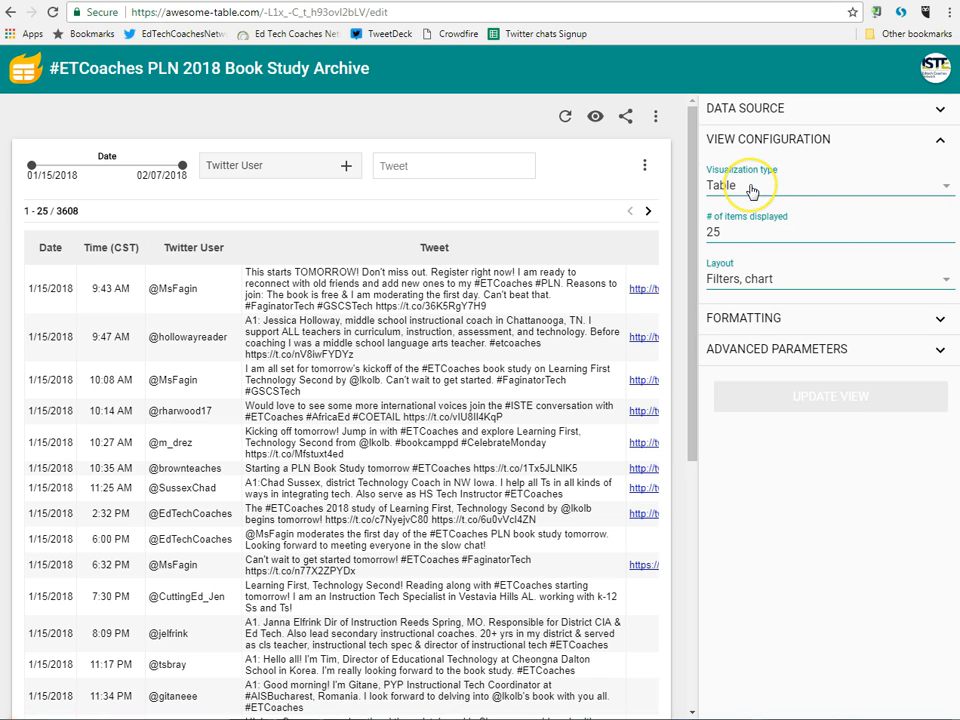
click(742, 234)
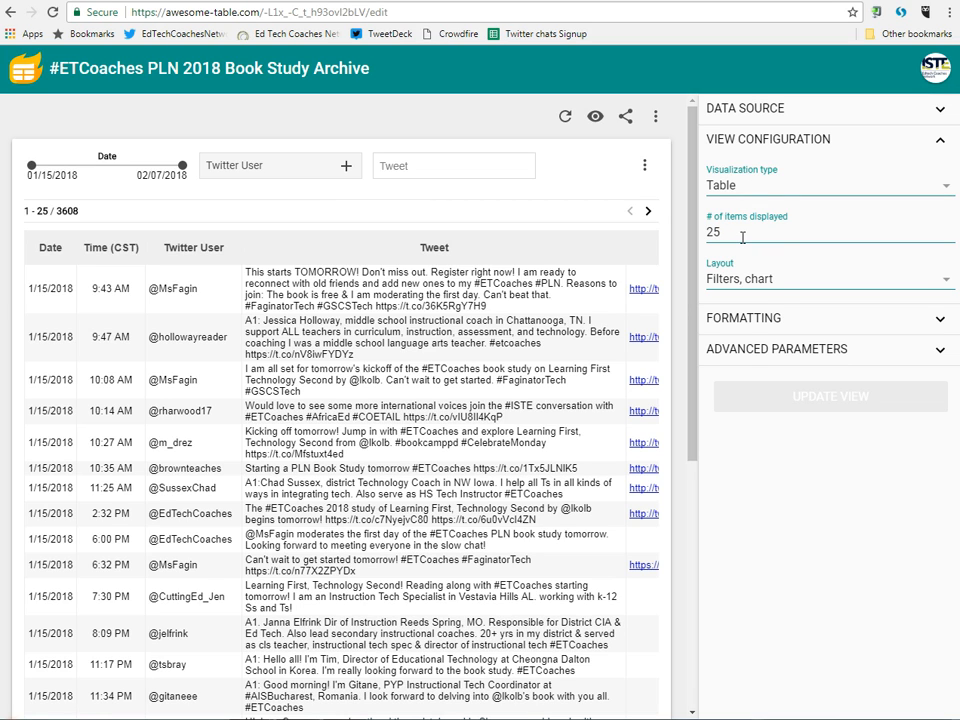
click(768, 316)
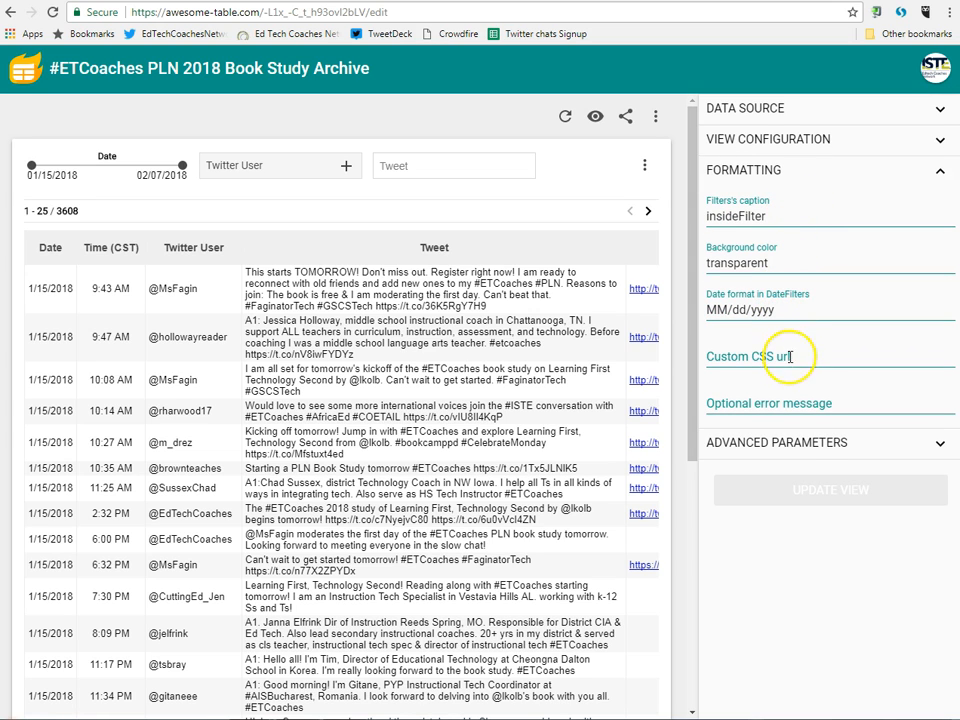
click(754, 442)
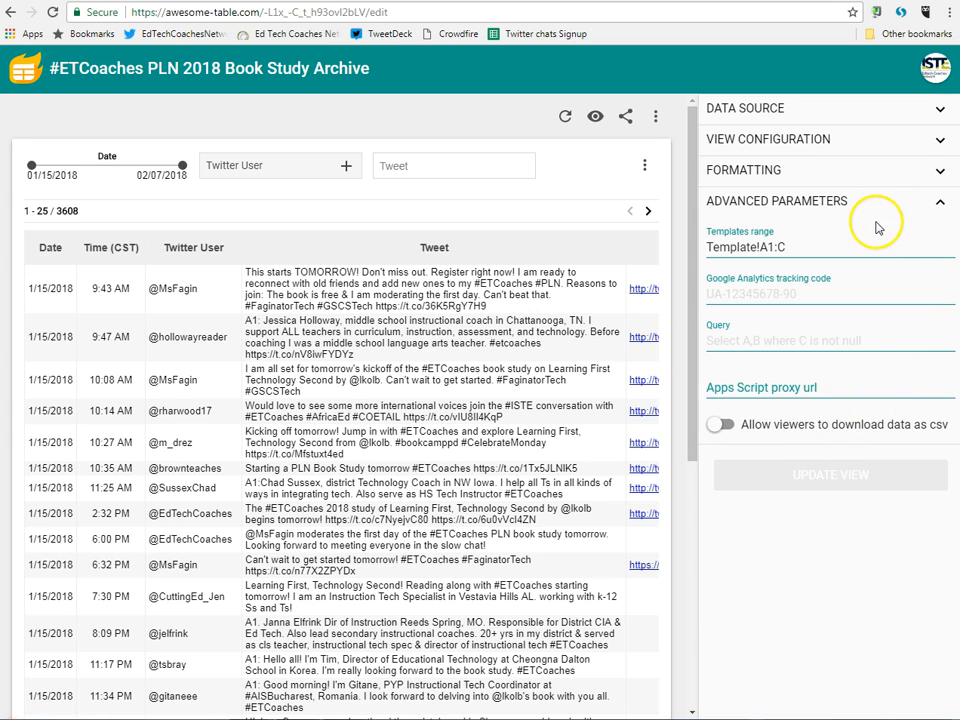
click(788, 247)
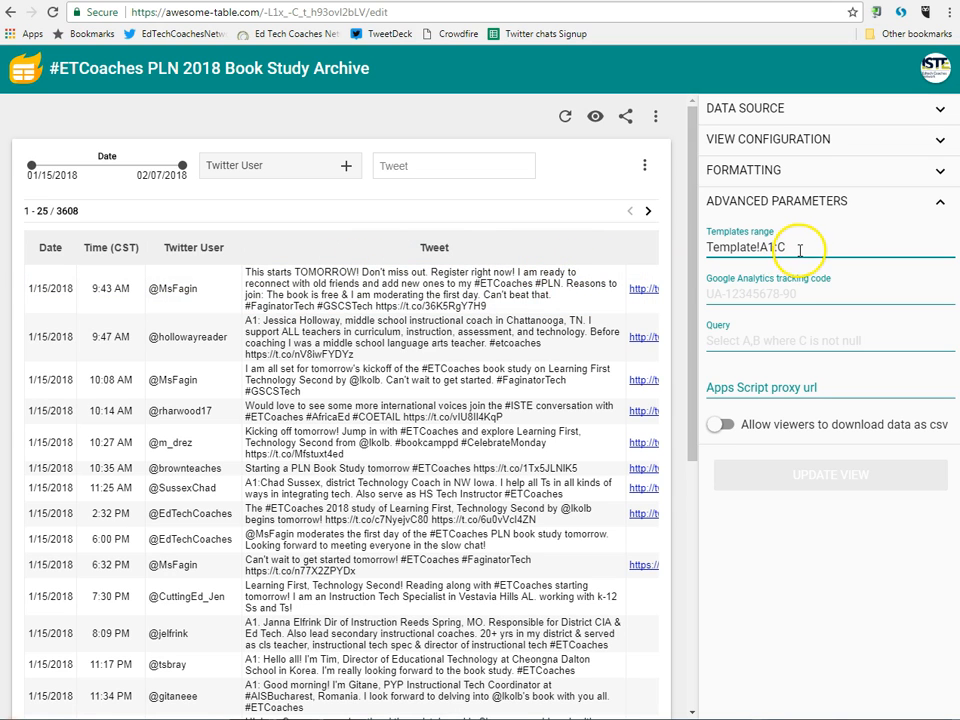
click(798, 214)
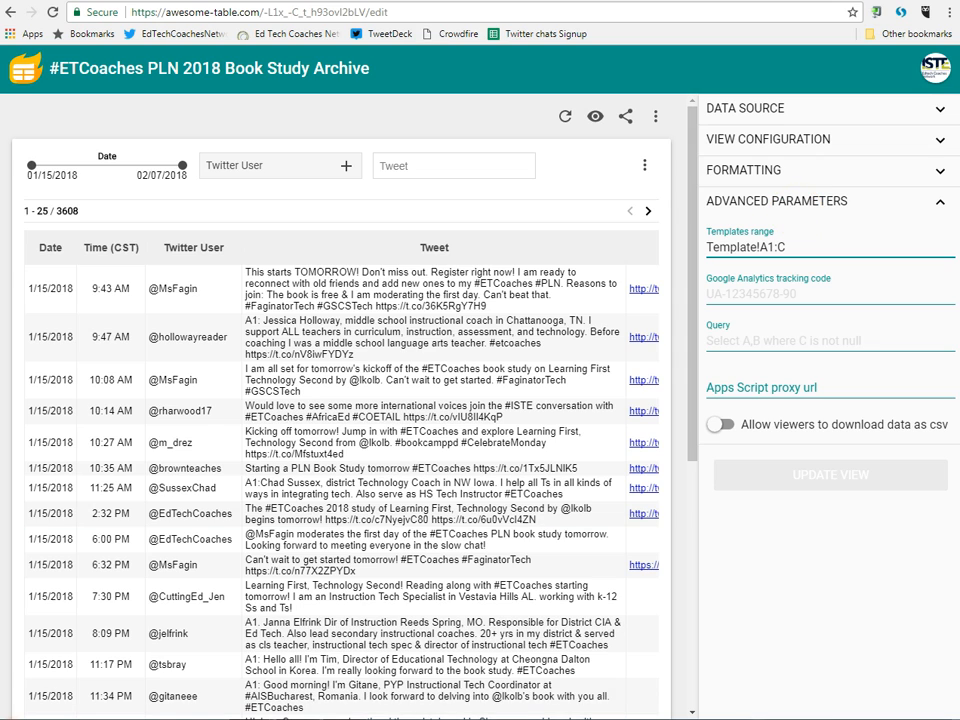
Switch to the #ETCoaches Twitter Archive spreadsheet and examine the column header row and the filter-type row in Sheet1.
click(62, 1)
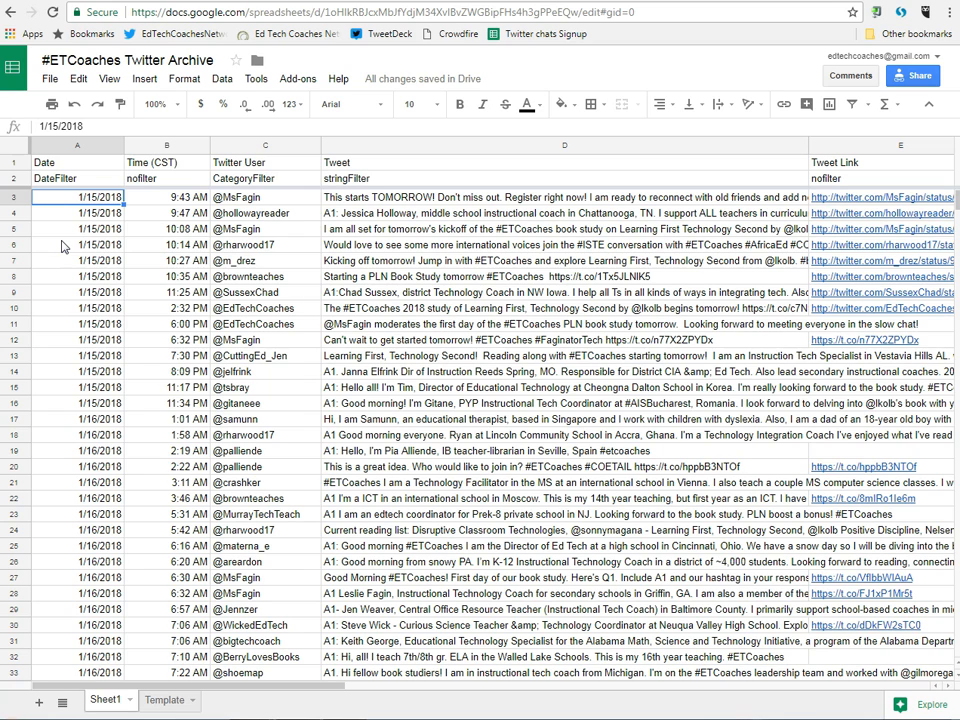
click(17, 165)
drag(17, 165, 16, 172)
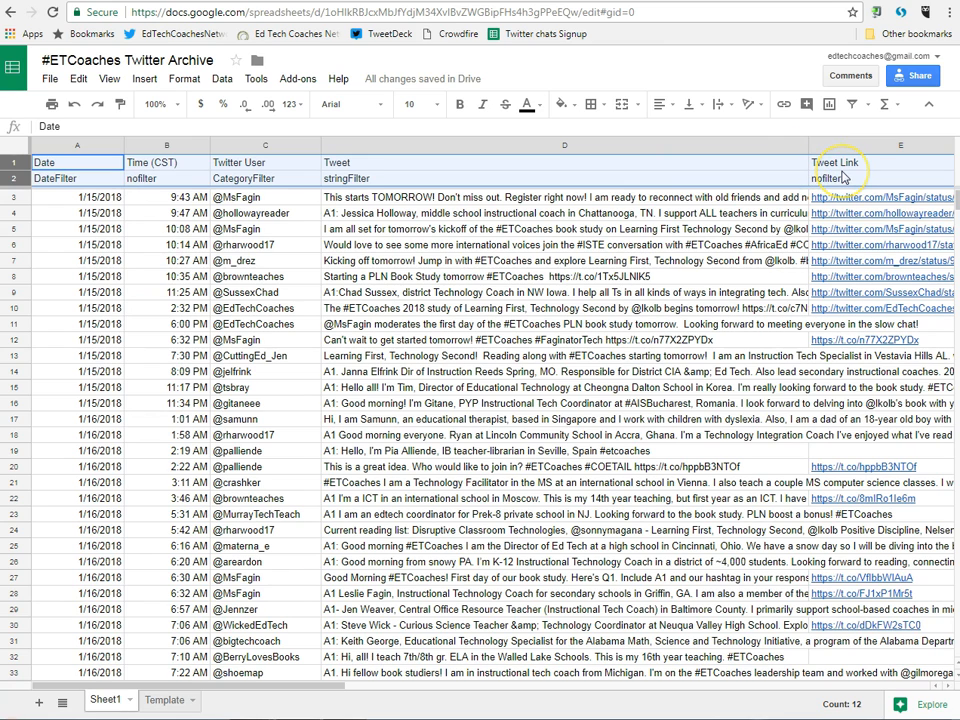
click(92, 167)
click(14, 163)
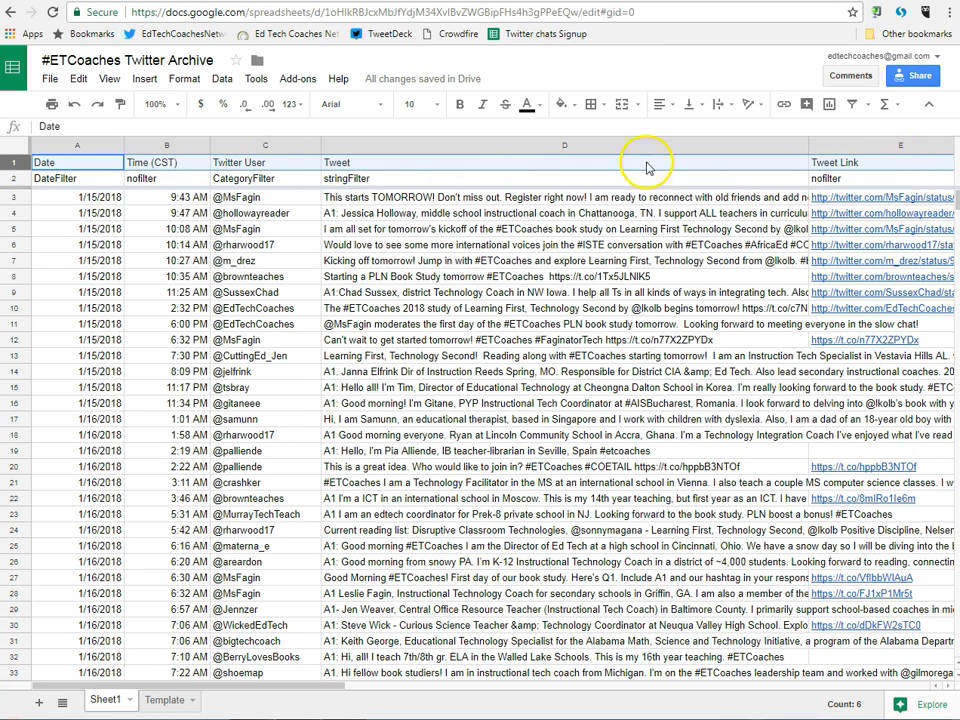
click(12, 179)
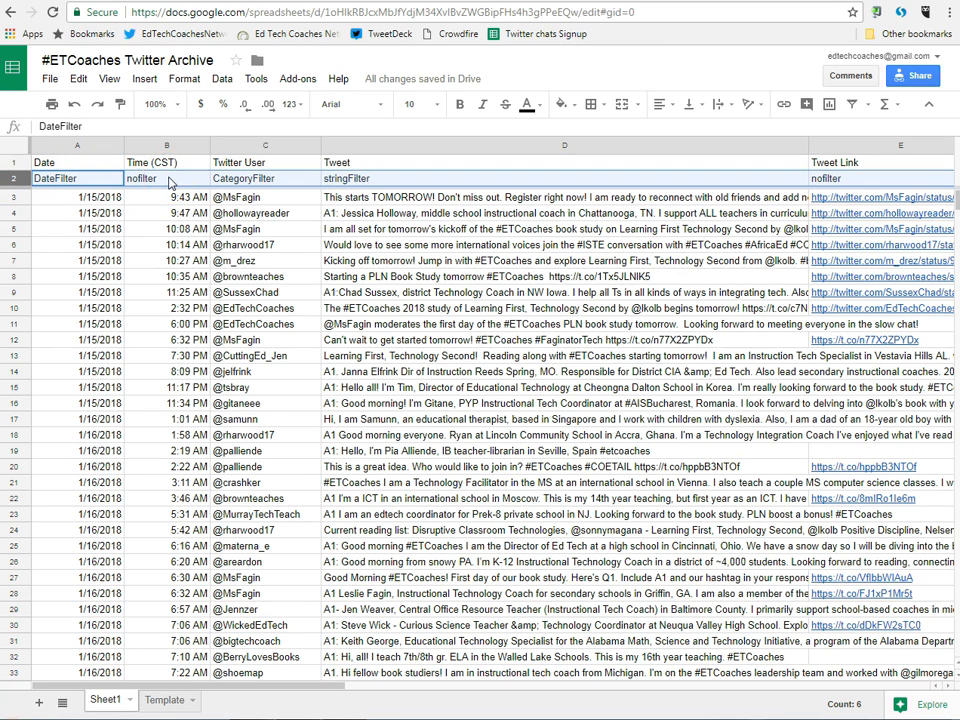
Inspect the filter types of the Date, Time (CST) and Twitter User columns, comparing them with the Awesome Table view's Twitter User filter.
click(94, 186)
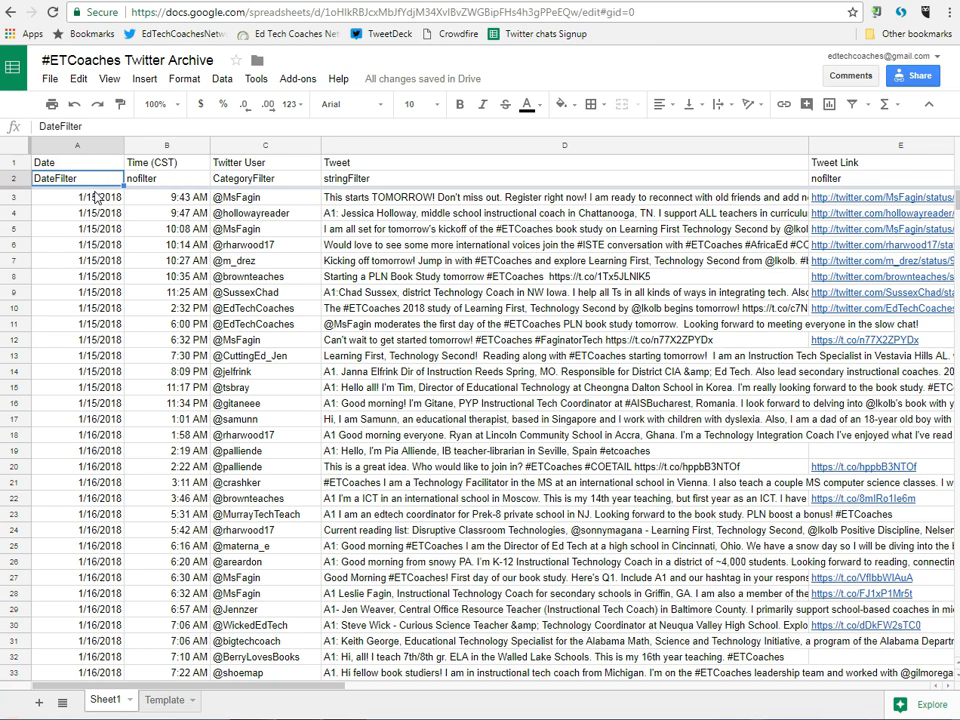
click(195, 182)
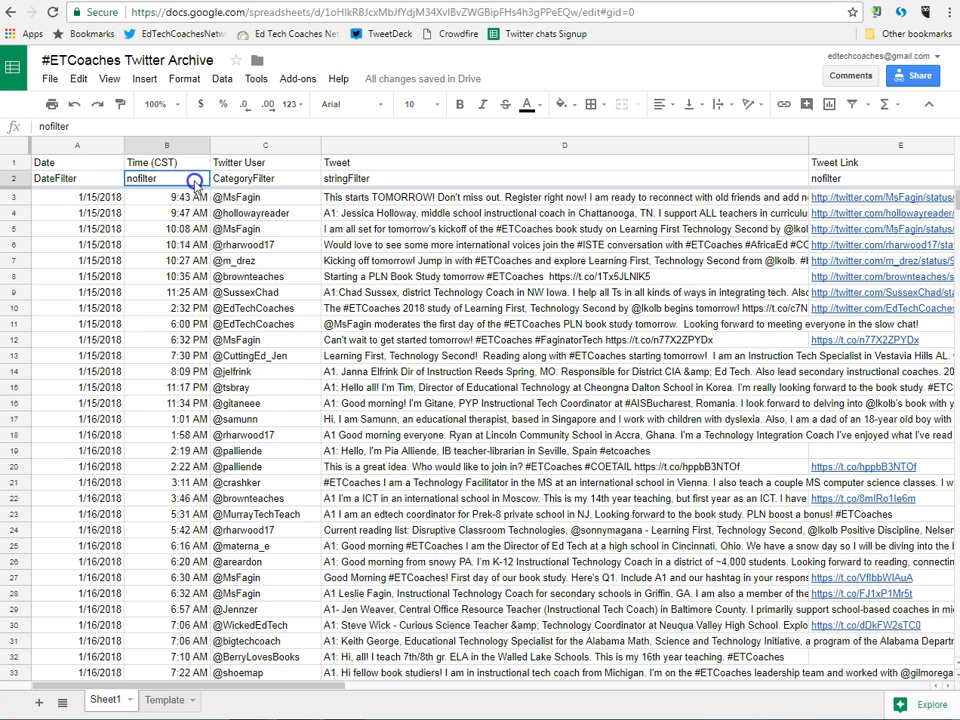
click(268, 182)
click(274, 179)
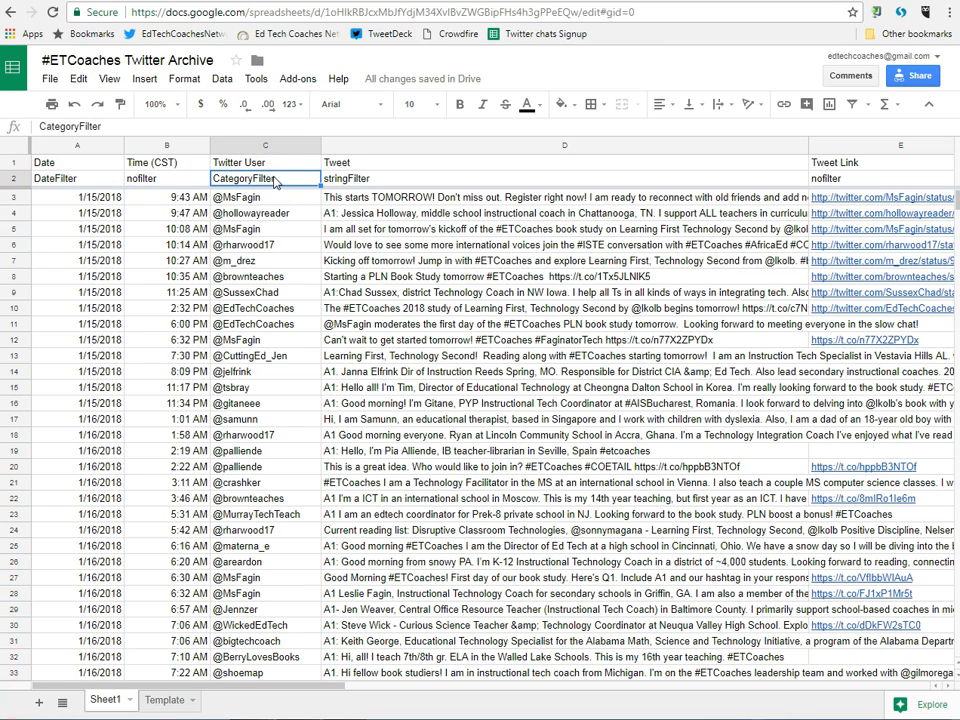
click(446, 1)
click(291, 165)
click(291, 165)
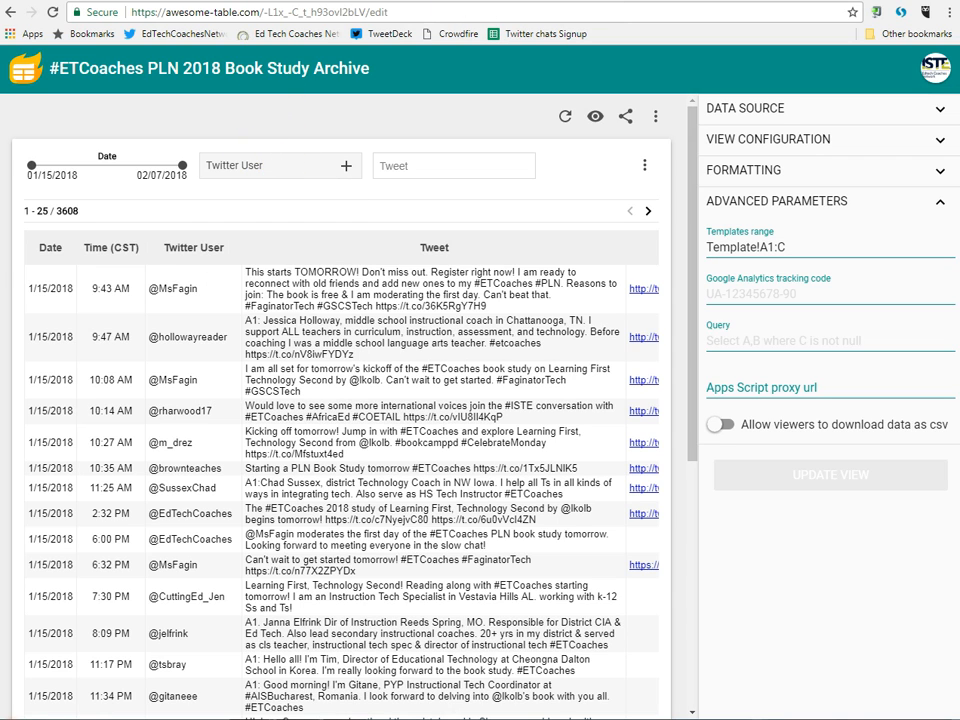
Inspect the Tweet column's filter type in the spreadsheet and the matching Tweet search filter in the Awesome Table view.
click(276, 1)
click(379, 179)
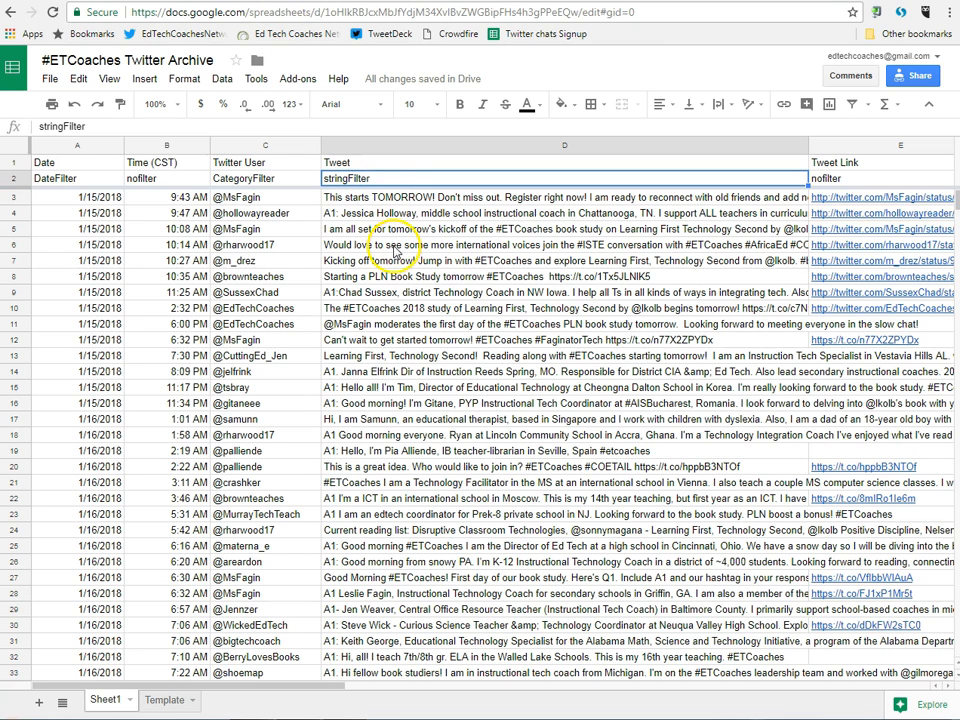
click(446, 4)
click(436, 172)
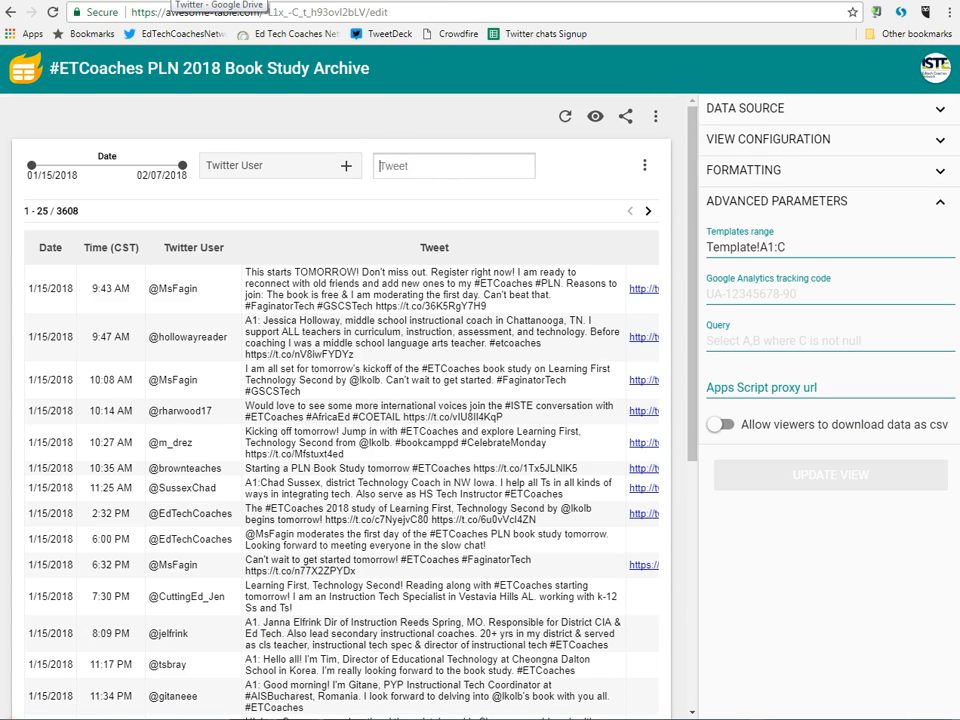
Examine the spreadsheet's Template sheet with its tweet width styles, and check the templates range in the Awesome Table view.
click(190, 1)
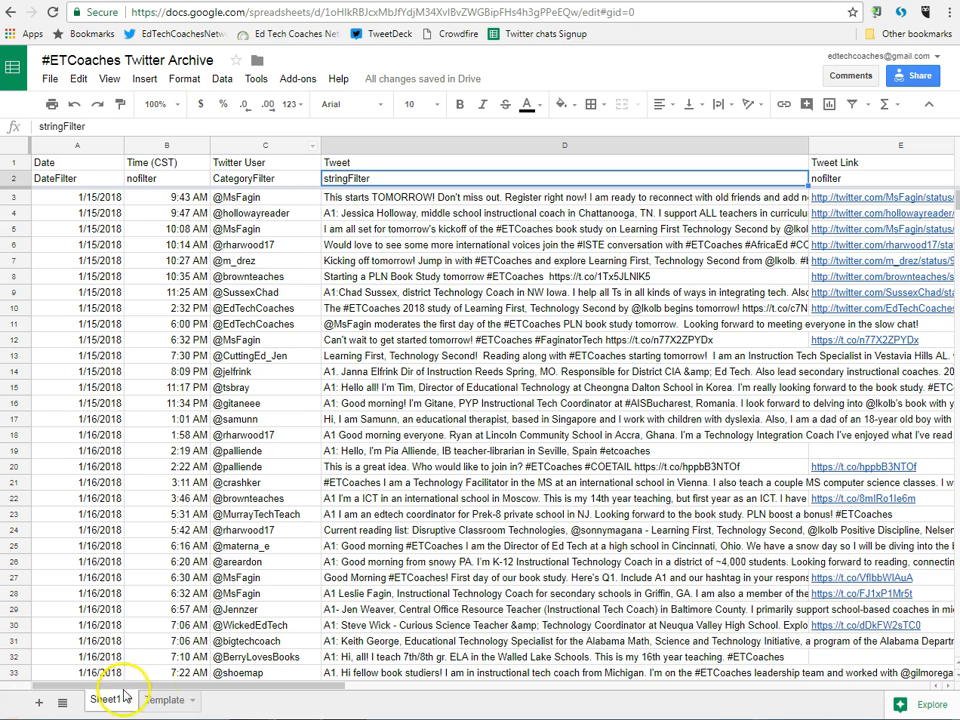
click(165, 701)
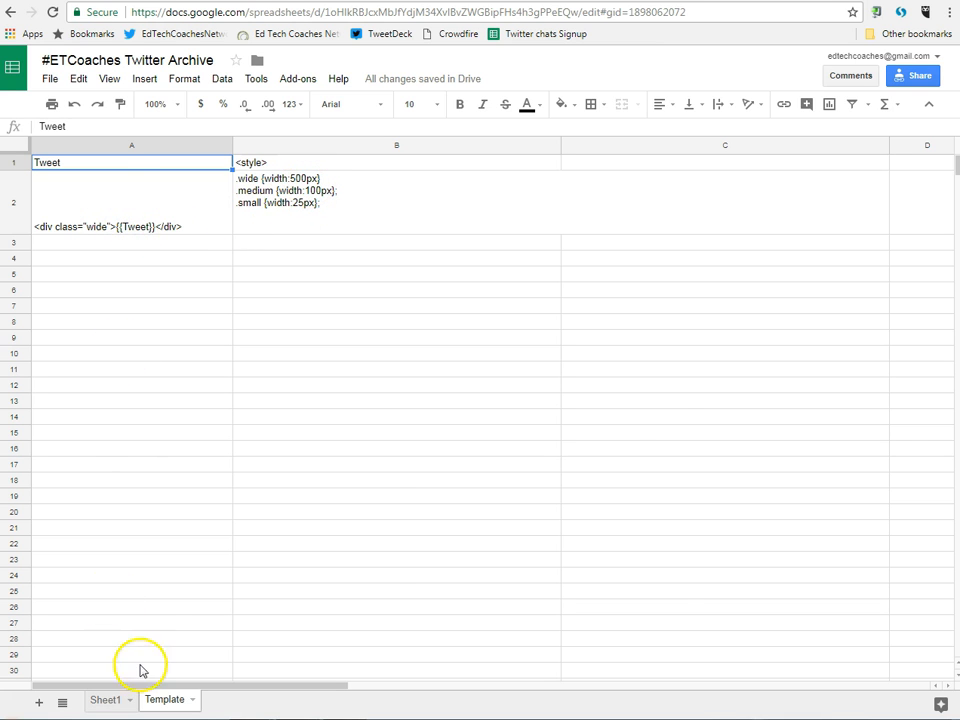
click(104, 699)
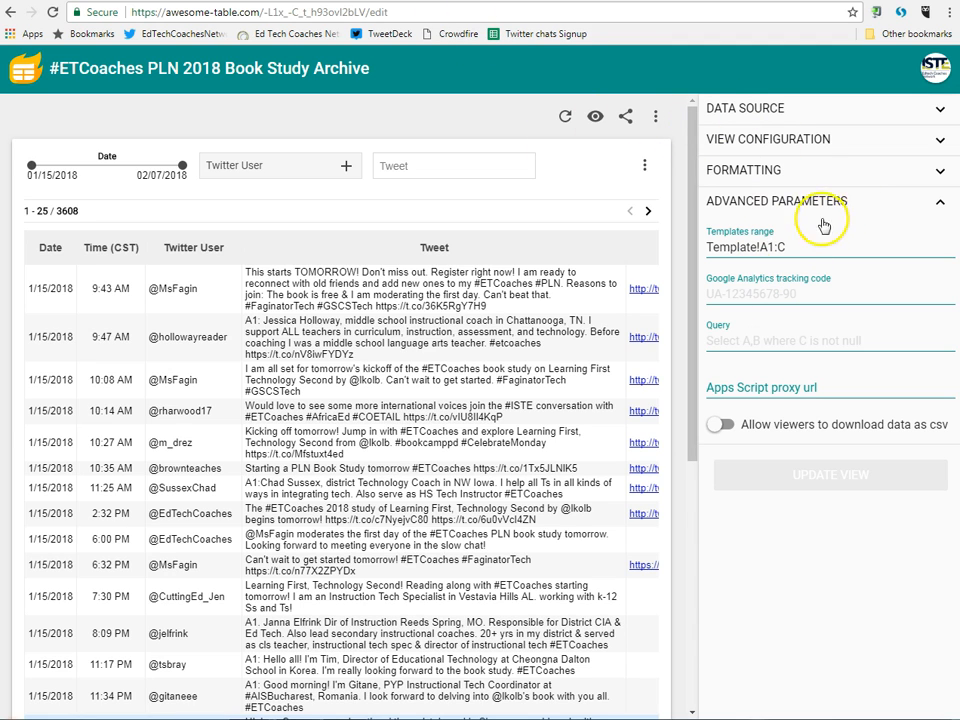
click(777, 247)
text(:)
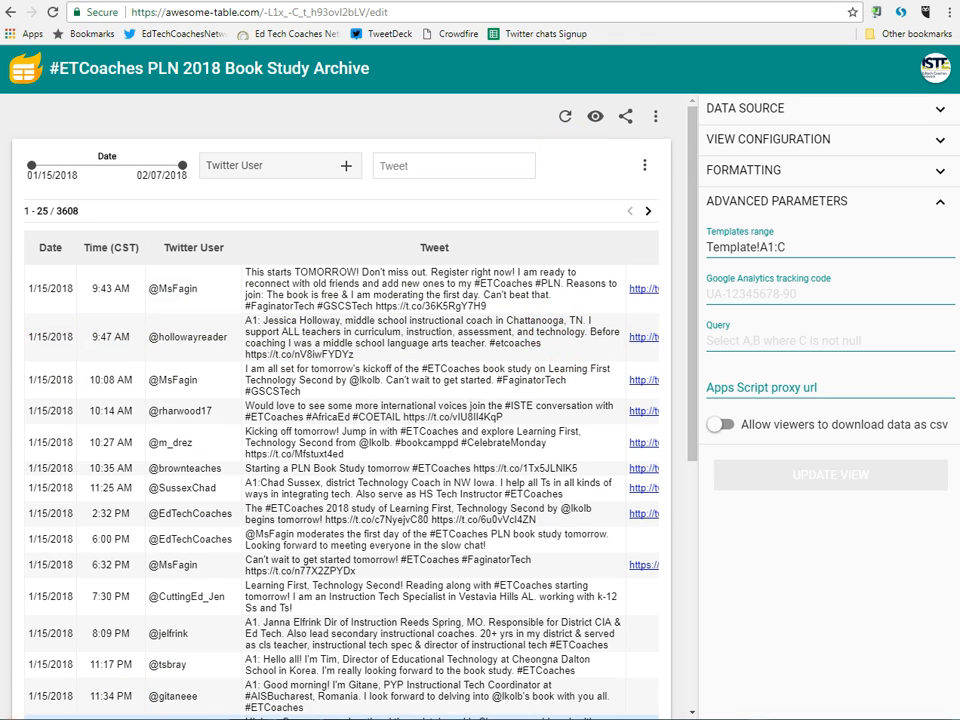
Switch to the #ETCoaches Twitter Archive (2) spreadsheet and insert one blank column directly after the date-and-time column A.
click(250, 1)
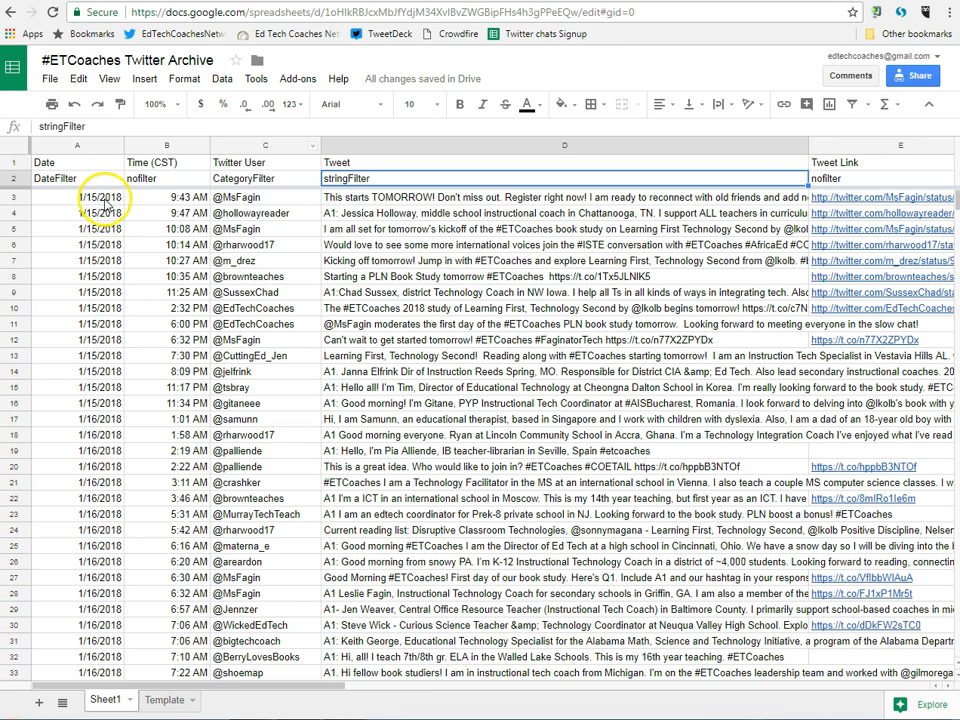
click(108, 408)
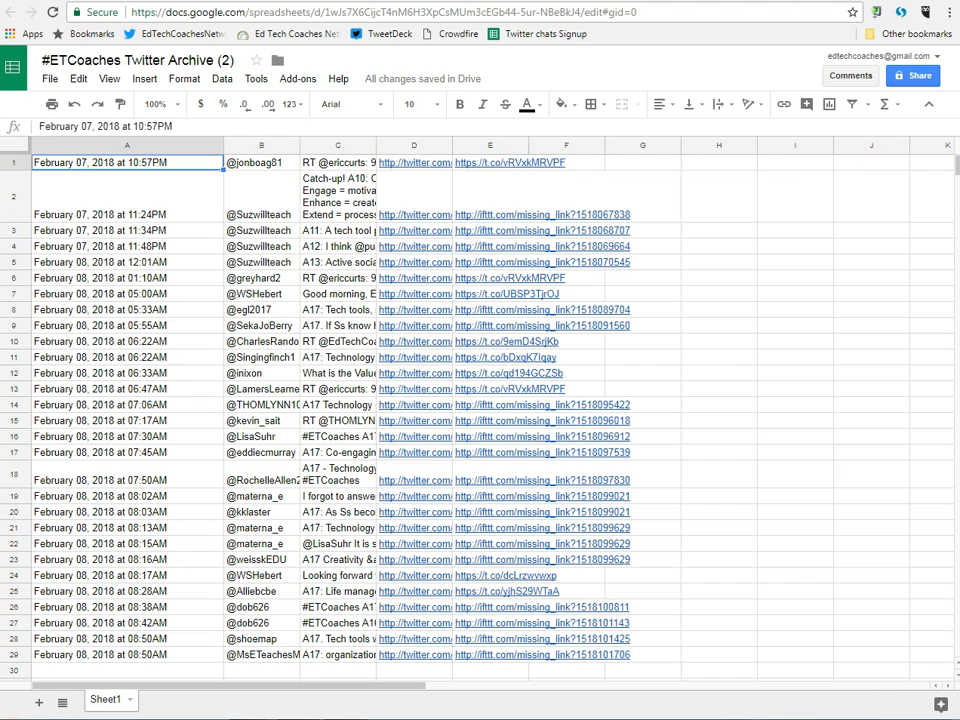
scroll(320, 370, down, 3)
scroll(333, 285, up, 3)
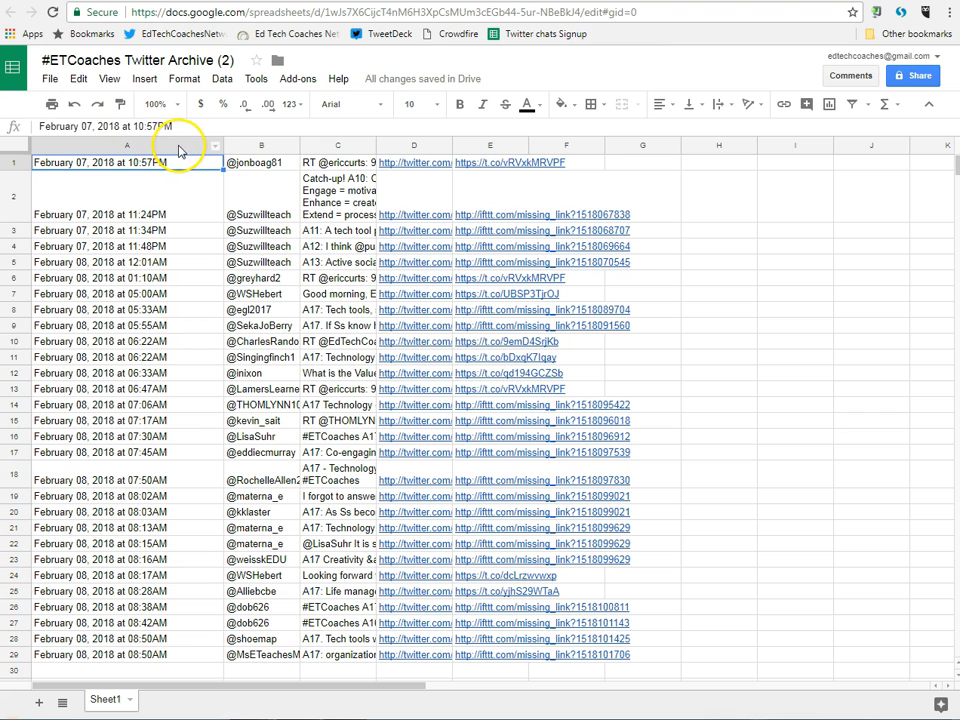
right_click(173, 148)
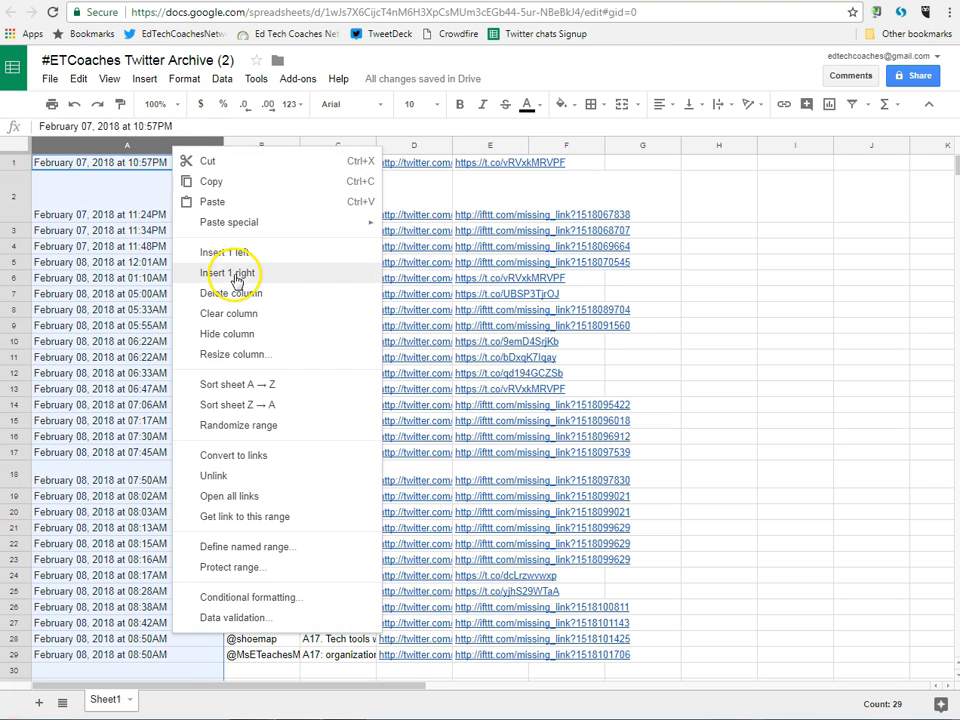
click(236, 278)
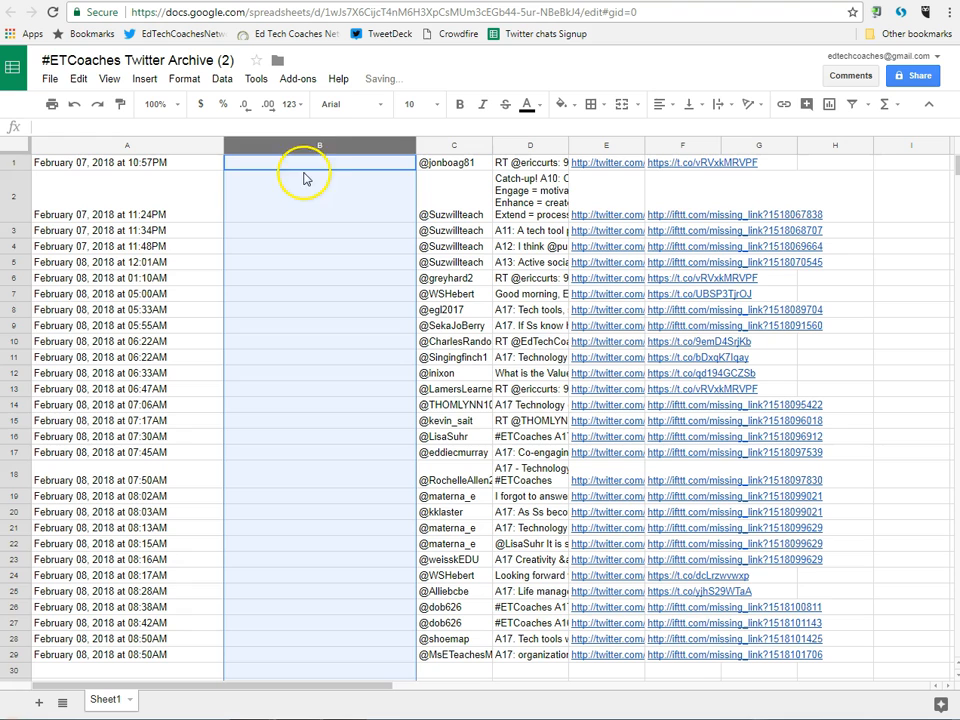
Split the column A timestamps into separate date and time columns, using the custom separator "at".
click(135, 146)
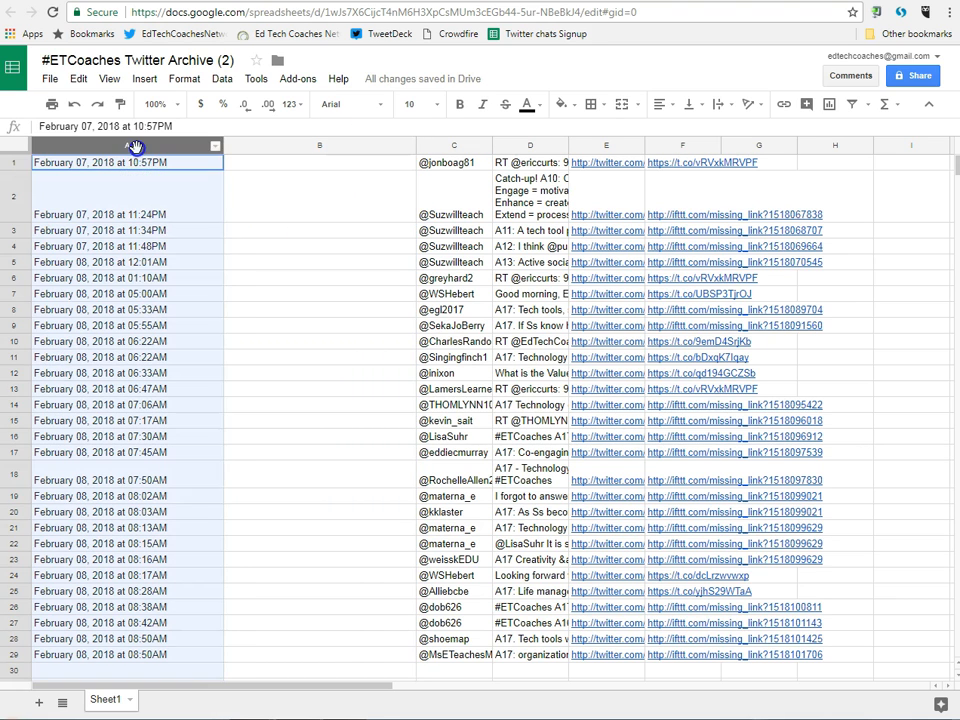
drag(147, 176, 154, 294)
scroll(154, 290, up, 3)
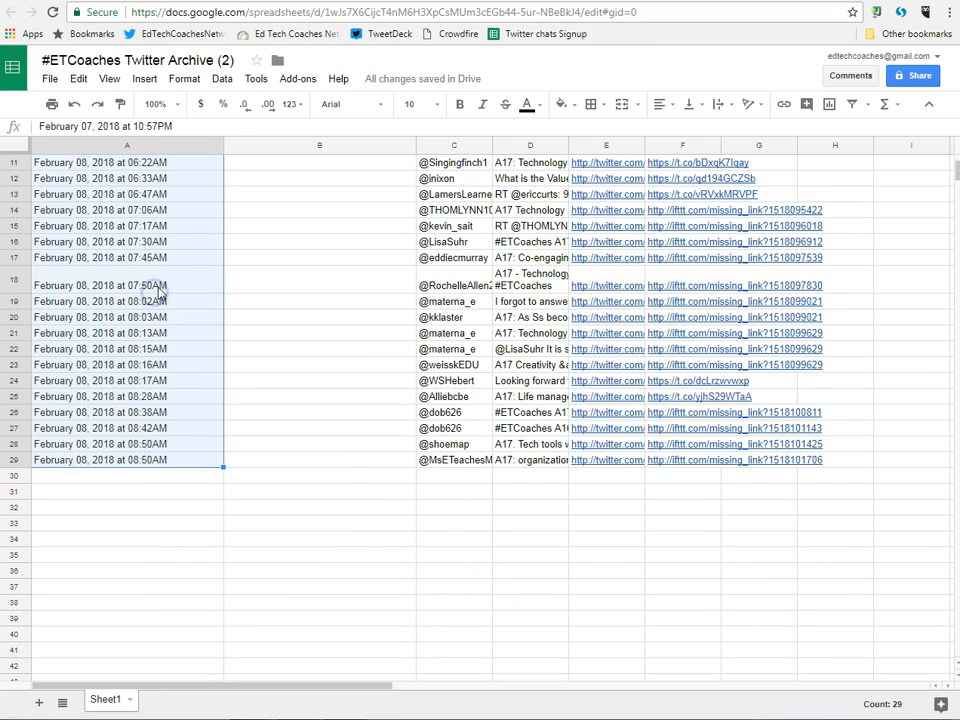
click(222, 79)
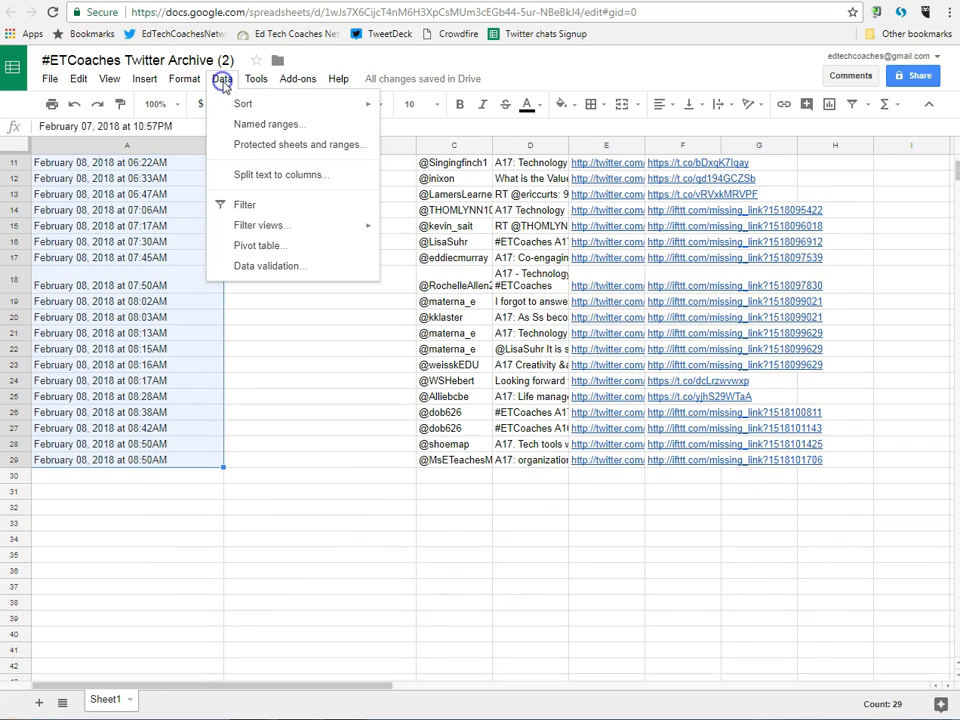
click(261, 182)
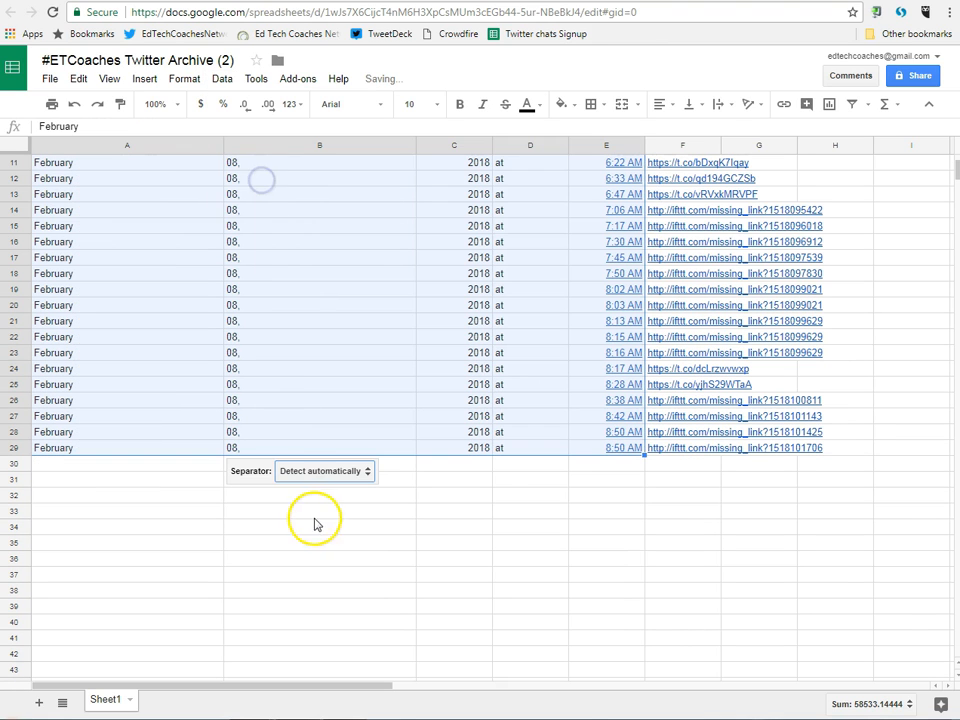
click(336, 480)
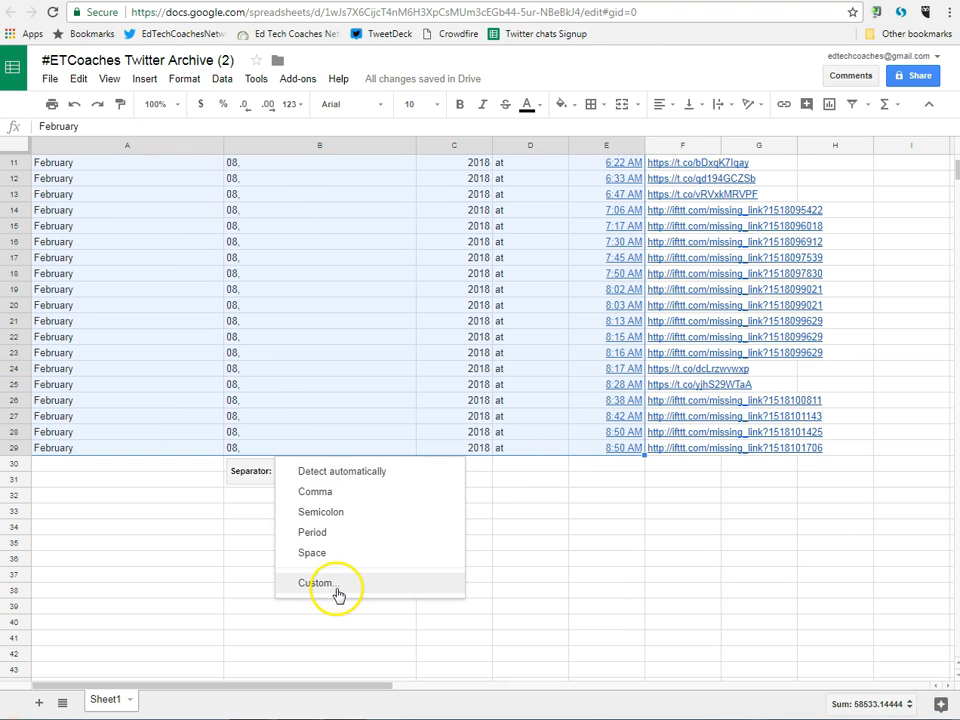
click(338, 594)
text(at)
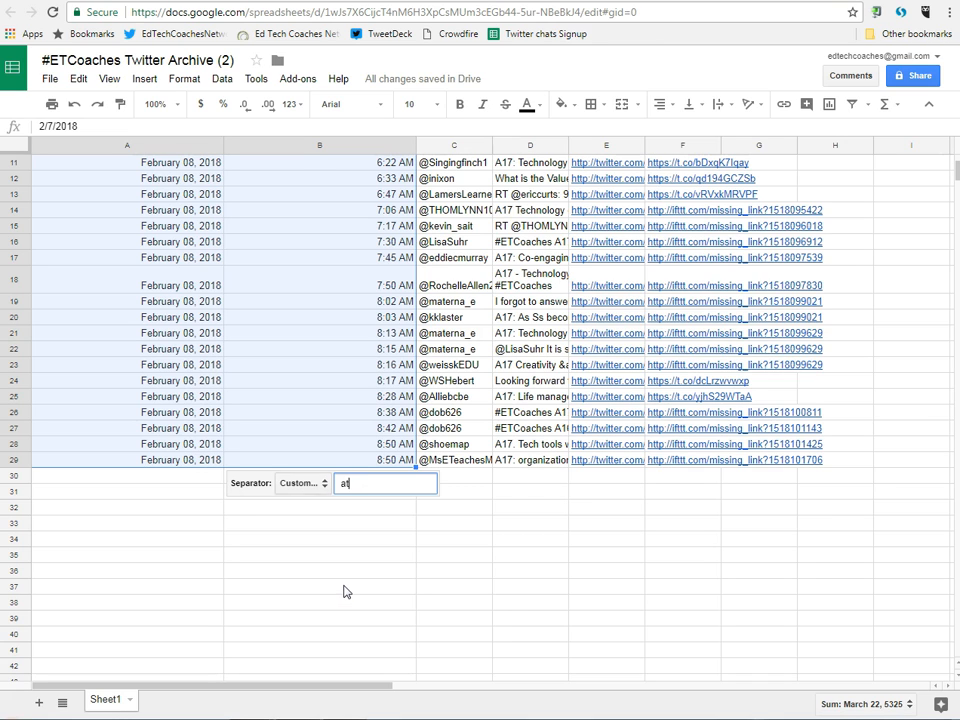
click(190, 427)
scroll(150, 555, up, 5)
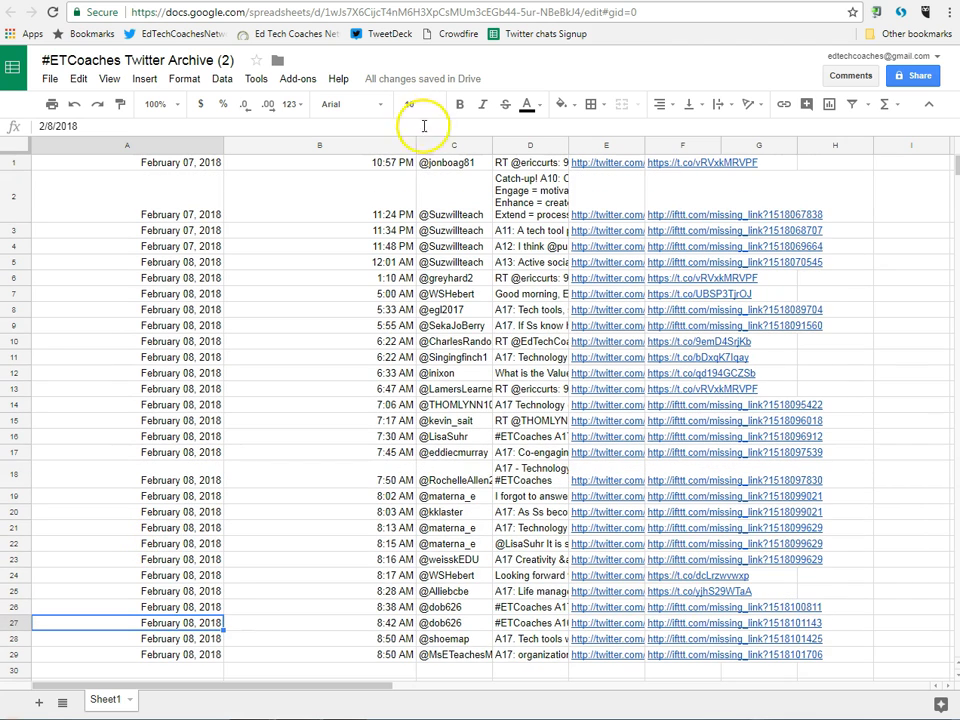
Apply the Date number format to the dates in A1:A29, and narrow columns A and B to fit their contents.
drag(415, 145, 316, 145)
drag(167, 163, 166, 657)
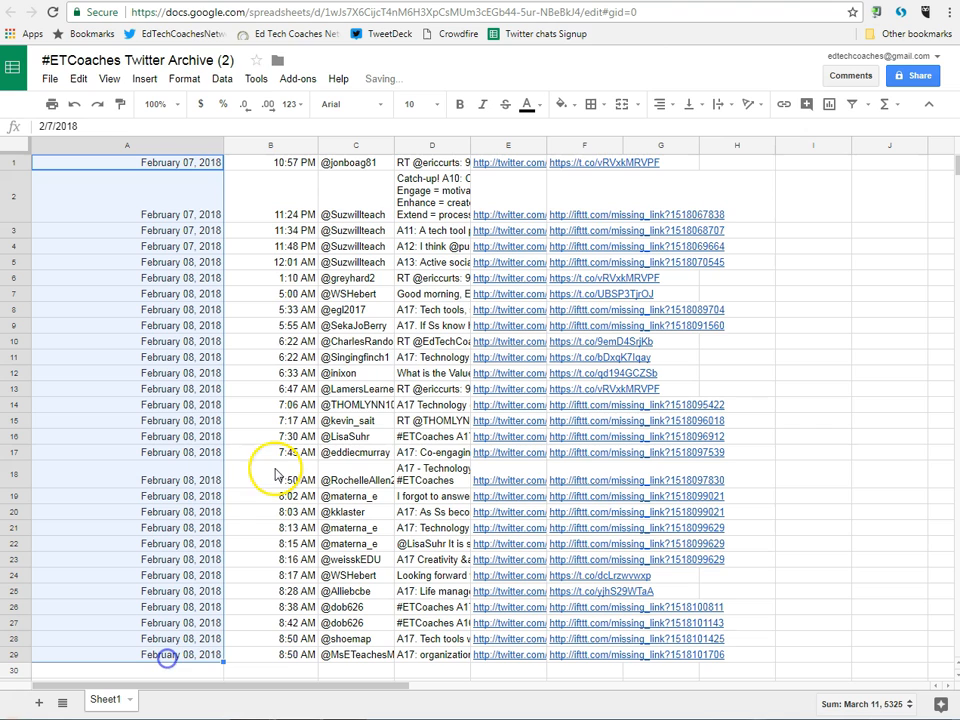
click(222, 82)
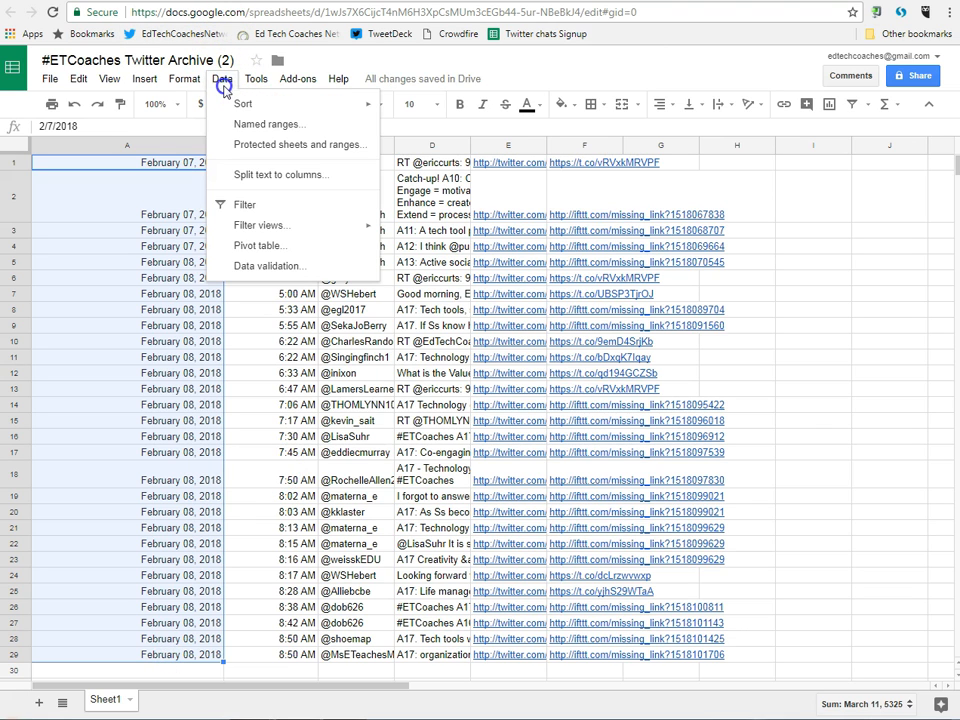
mouse_move(184, 80)
mouse_move(199, 103)
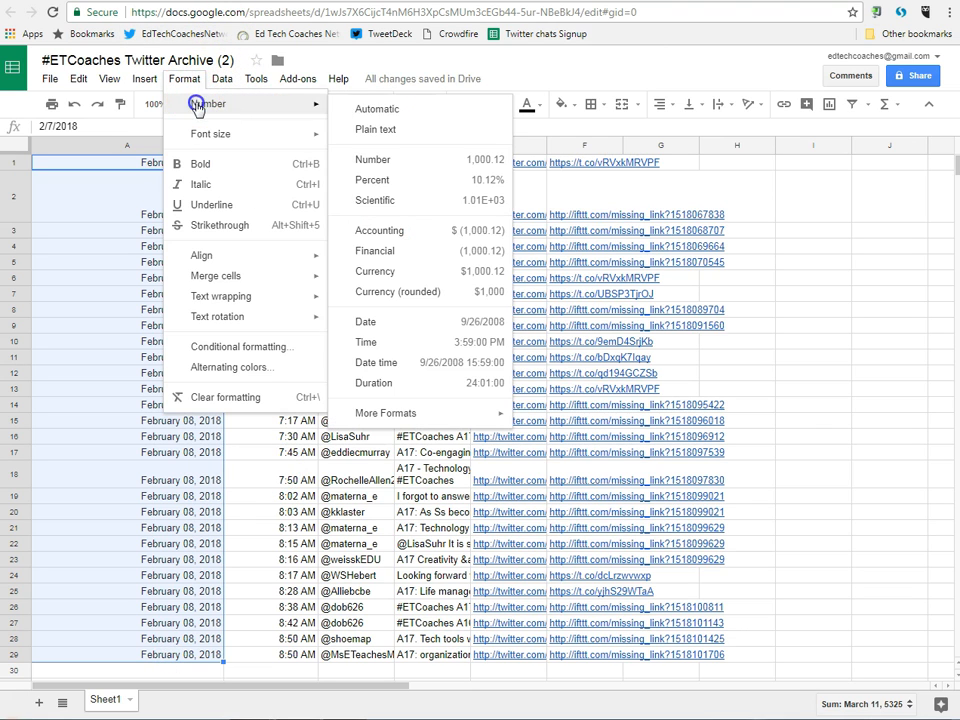
click(408, 321)
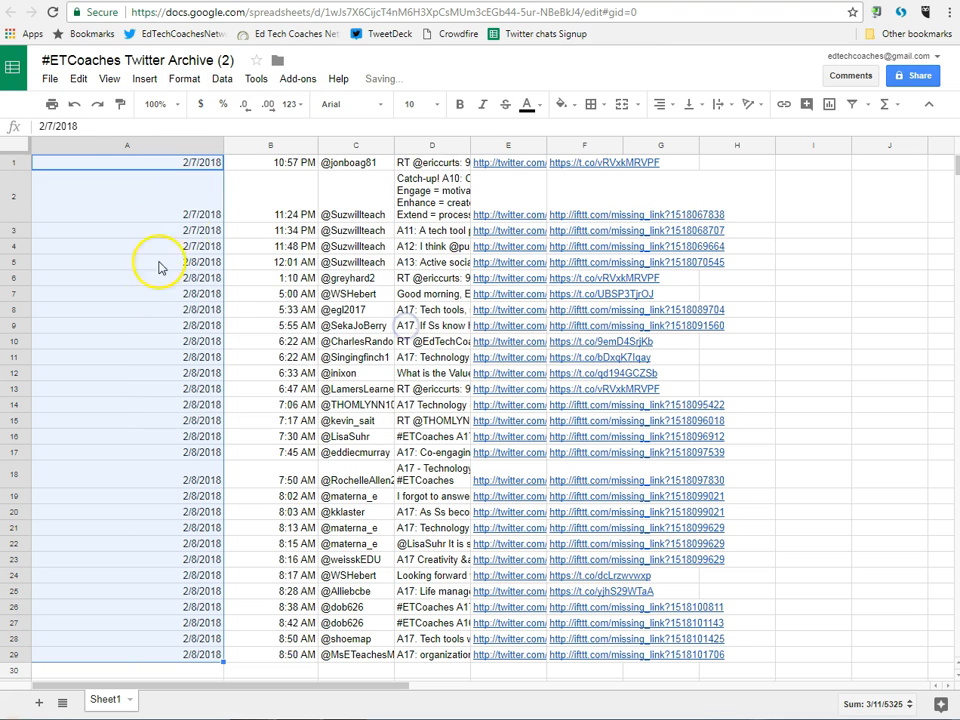
click(154, 263)
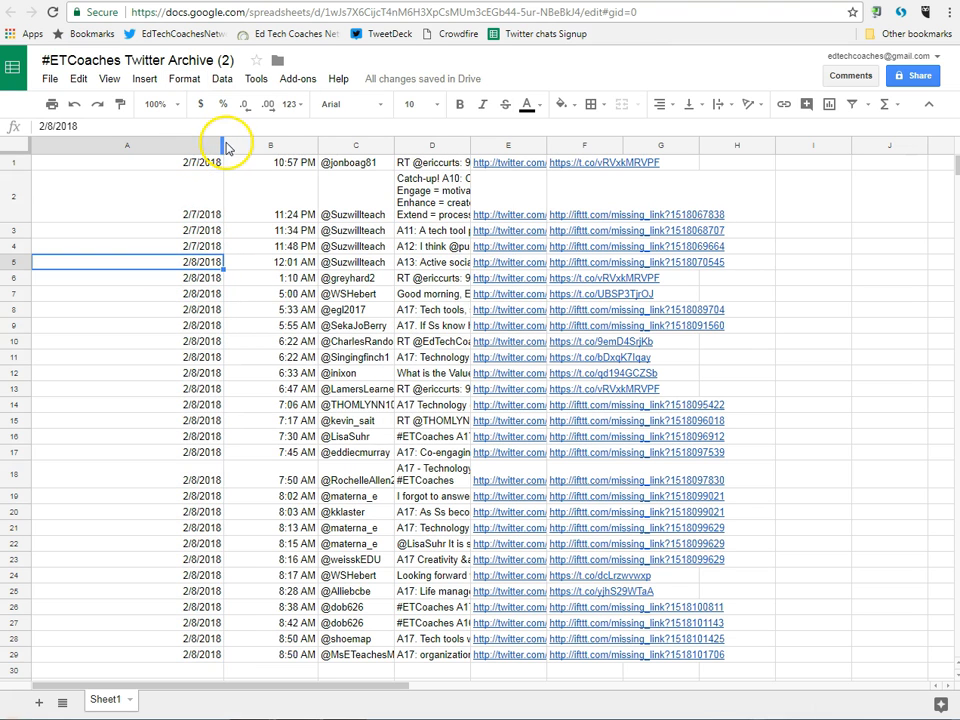
drag(221, 148, 123, 148)
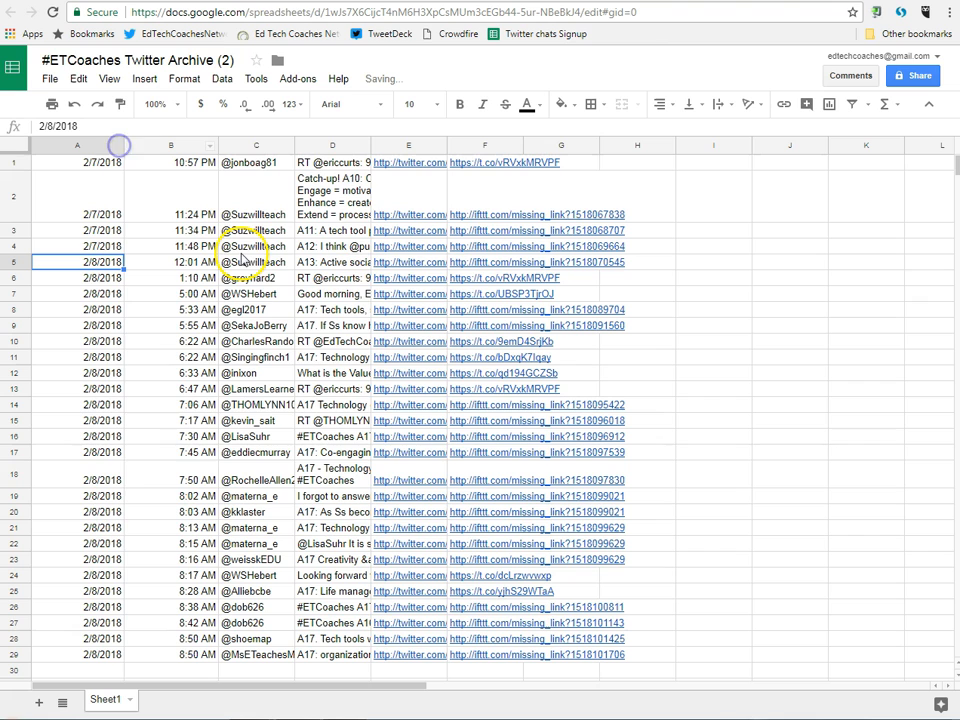
Fill the date and time cells of the last tweet row, A29:B29, with yellow to mark where the processed tweets end.
scroll(300, 360, down, 2)
scroll(270, 375, up, 2)
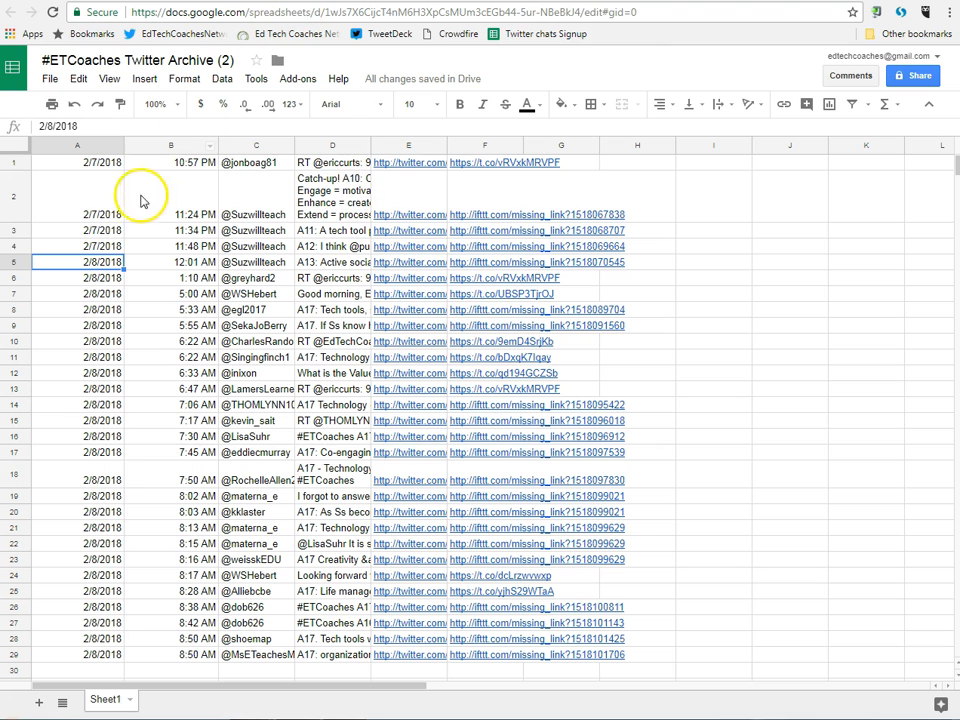
scroll(100, 440, down, 2)
drag(75, 508, 129, 508)
click(562, 108)
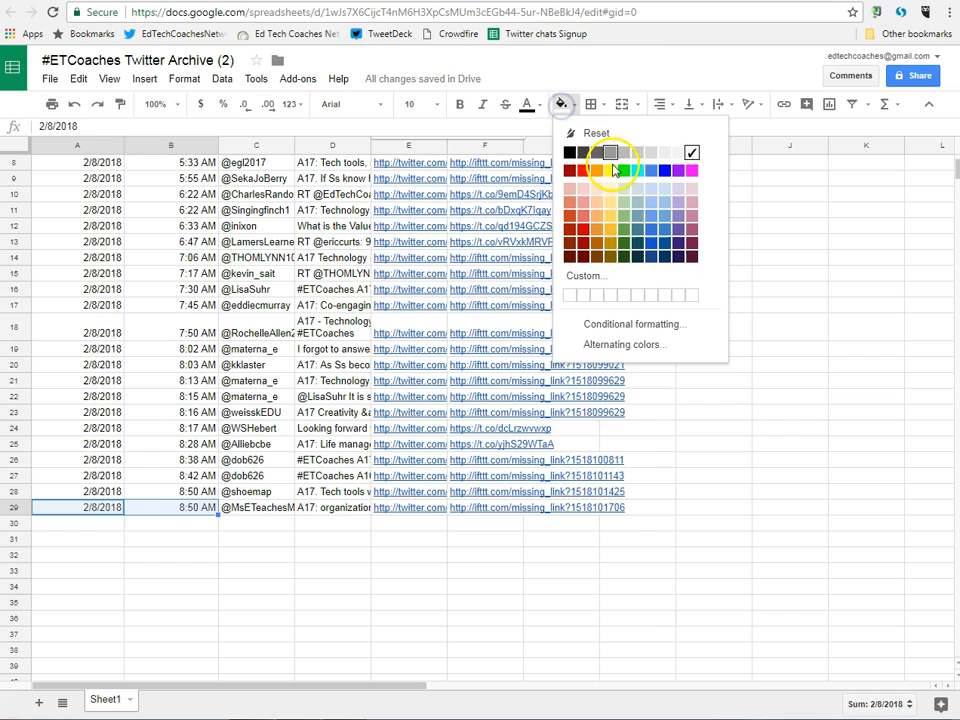
click(613, 170)
scroll(283, 425, up, 1)
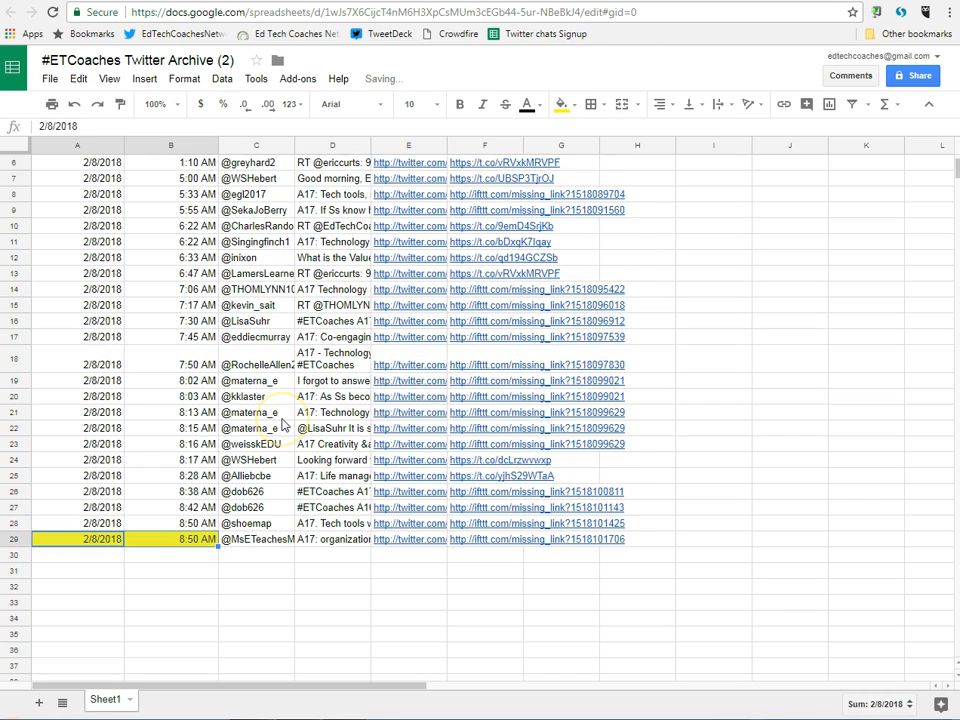
scroll(283, 425, up, 2)
scroll(283, 425, down, 3)
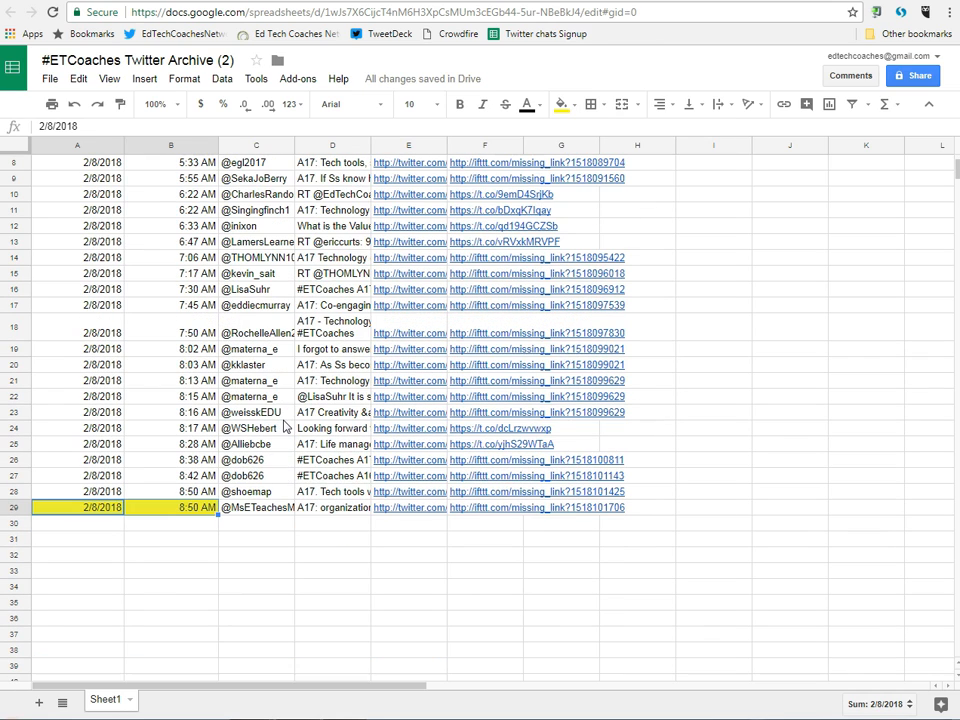
scroll(283, 430, down, 1)
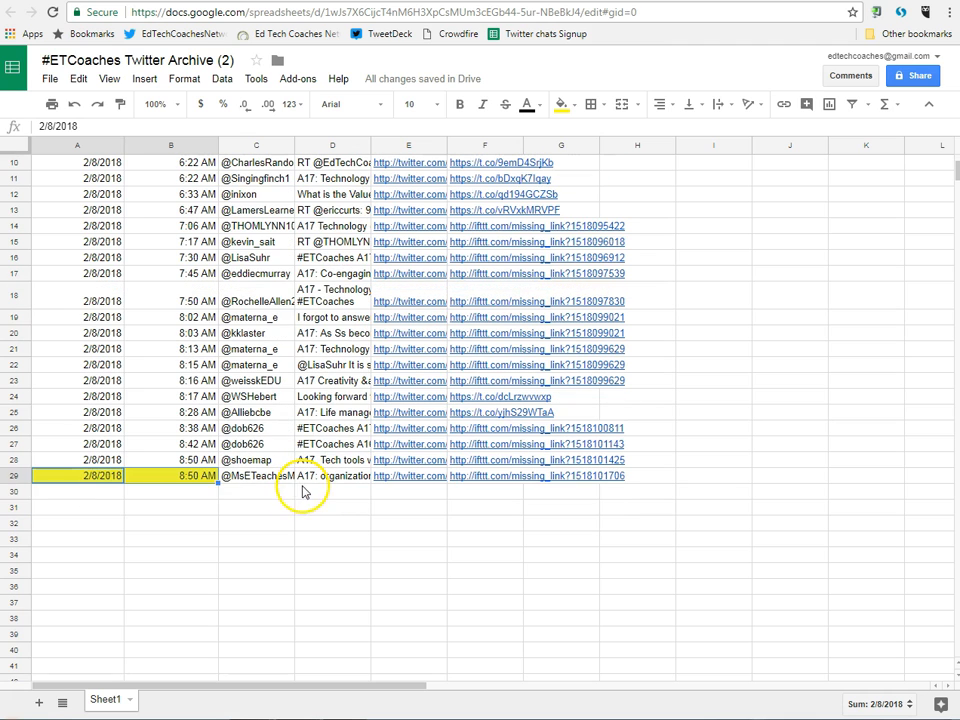
click(92, 491)
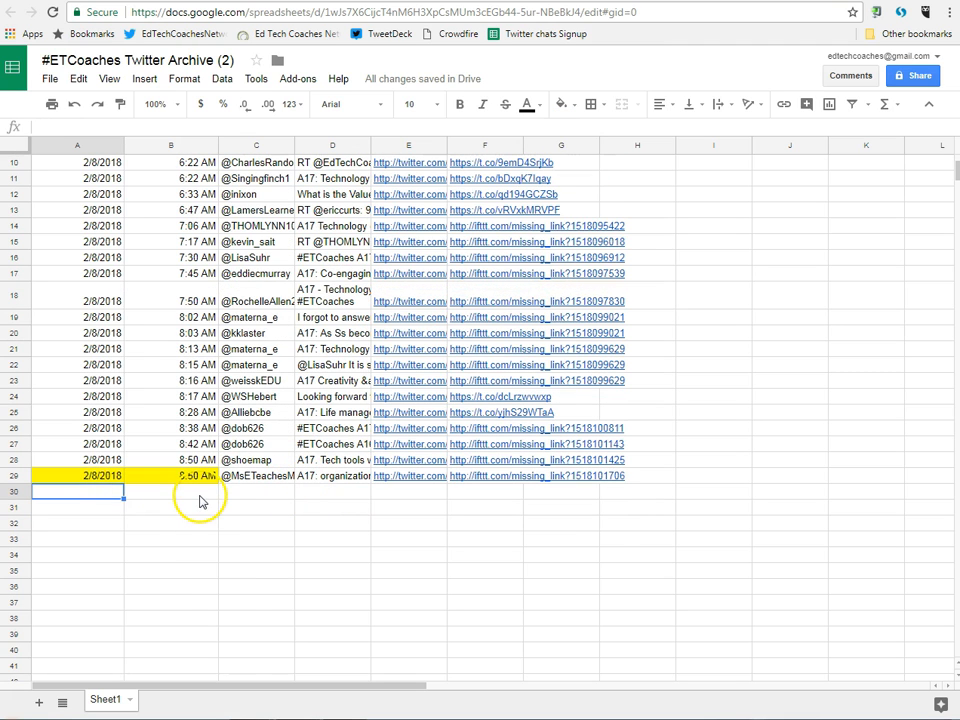
Copy the tweet rows A1:F29 and paste them into the #ETCoaches Twitter Archive spreadsheet below its last entry, starting at A3611.
scroll(200, 501, up, 3)
click(92, 163)
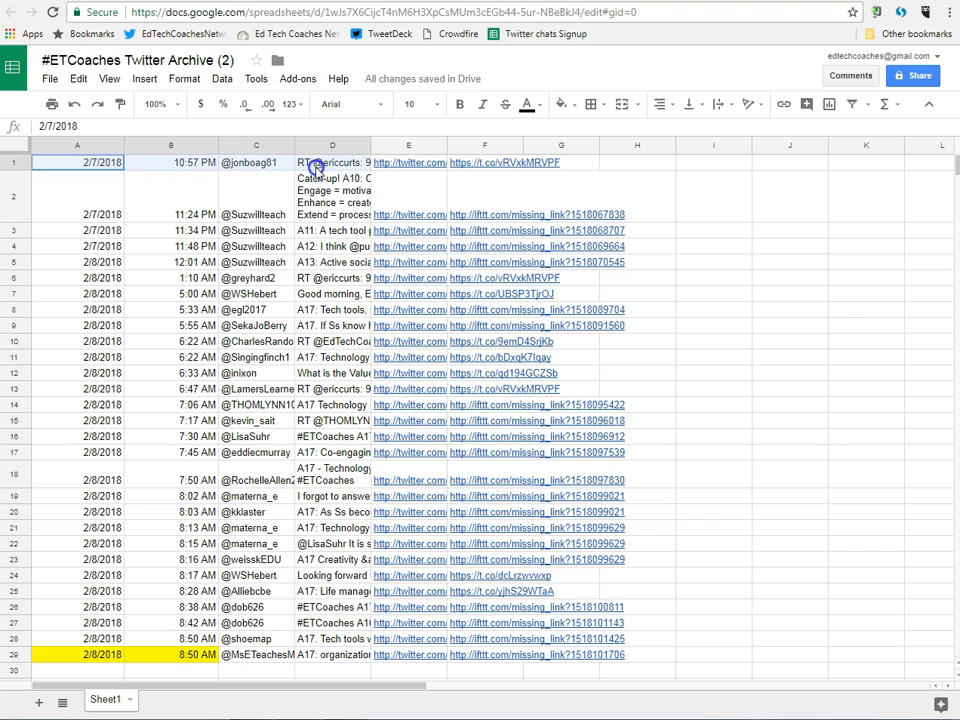
drag(484, 162, 488, 652)
key(ctrl+c)
click(276, 1)
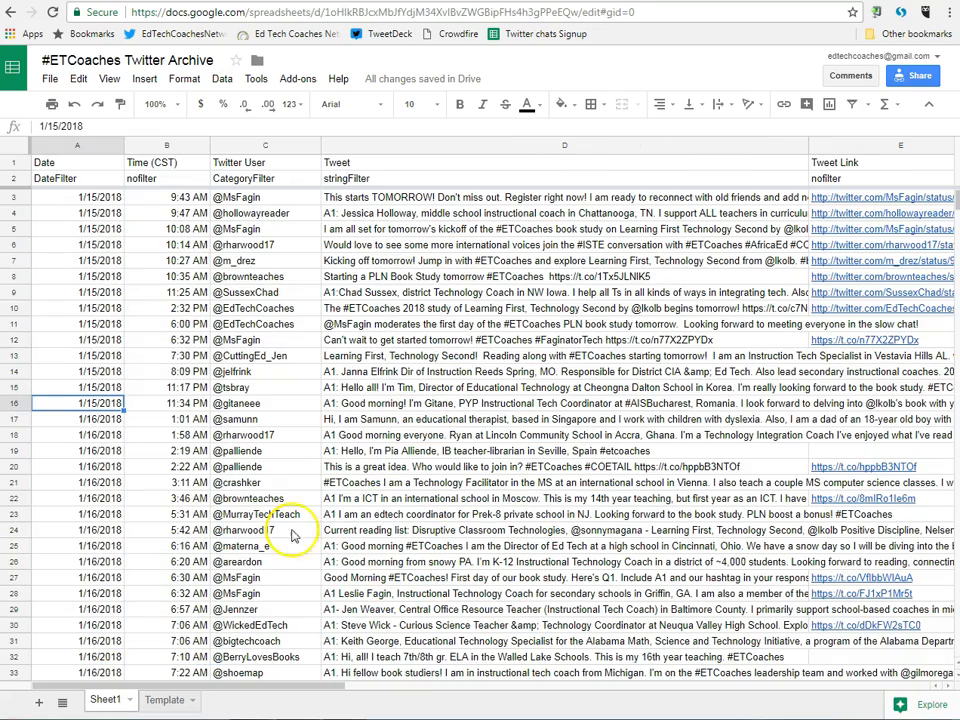
drag(957, 199, 951, 616)
scroll(859, 569, down, 5)
click(111, 452)
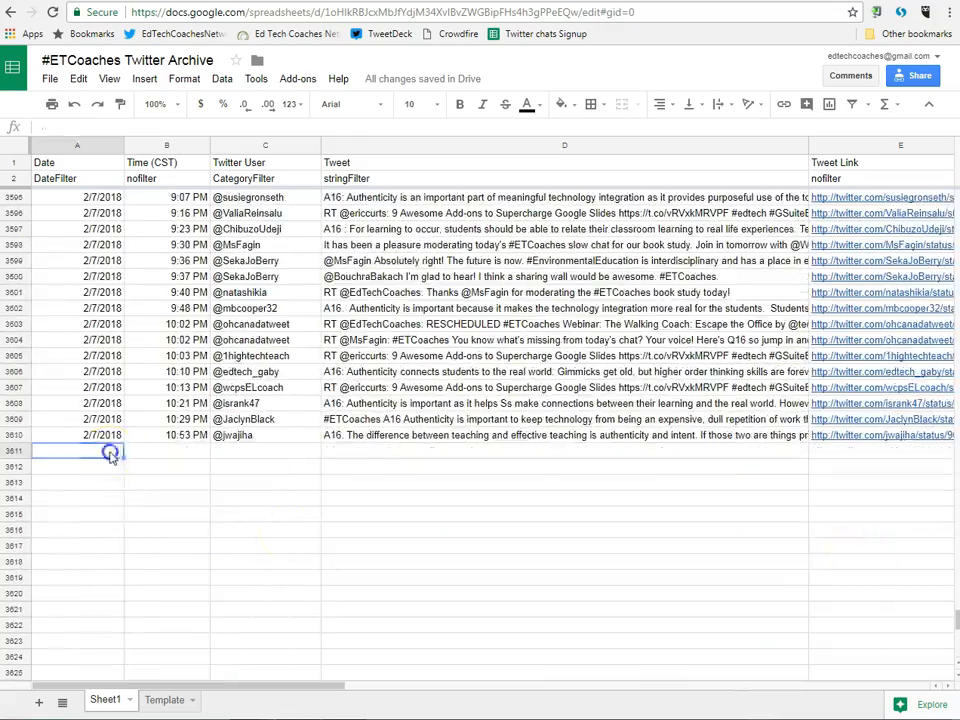
key(ctrl+v)
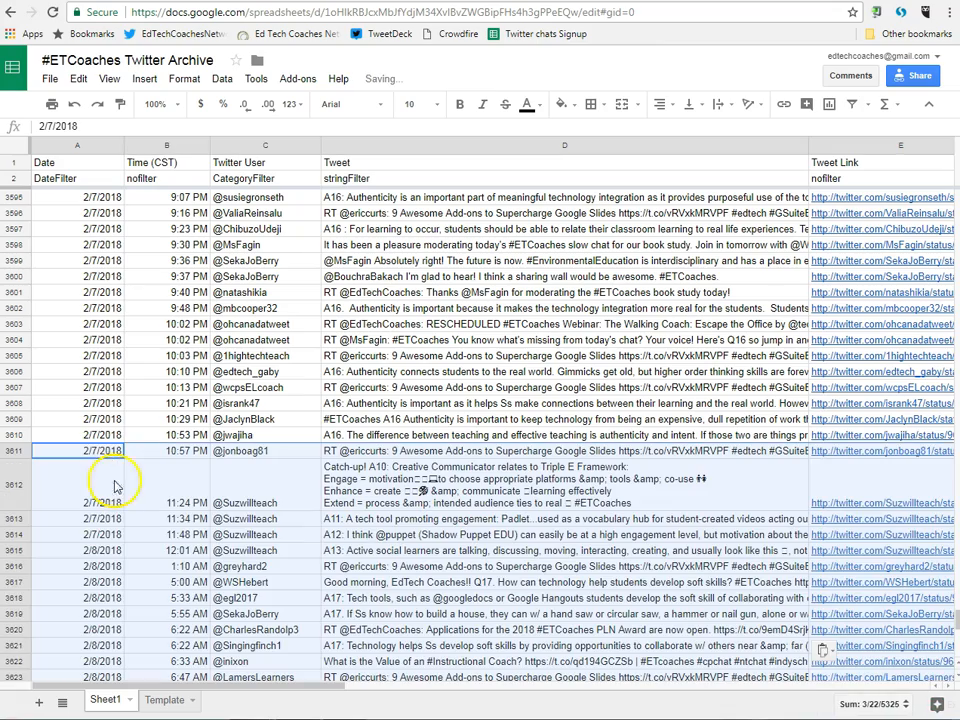
Reset the yellow fill of the date and time cells A3639:B3639 in the last pasted row.
scroll(188, 555, down, 4)
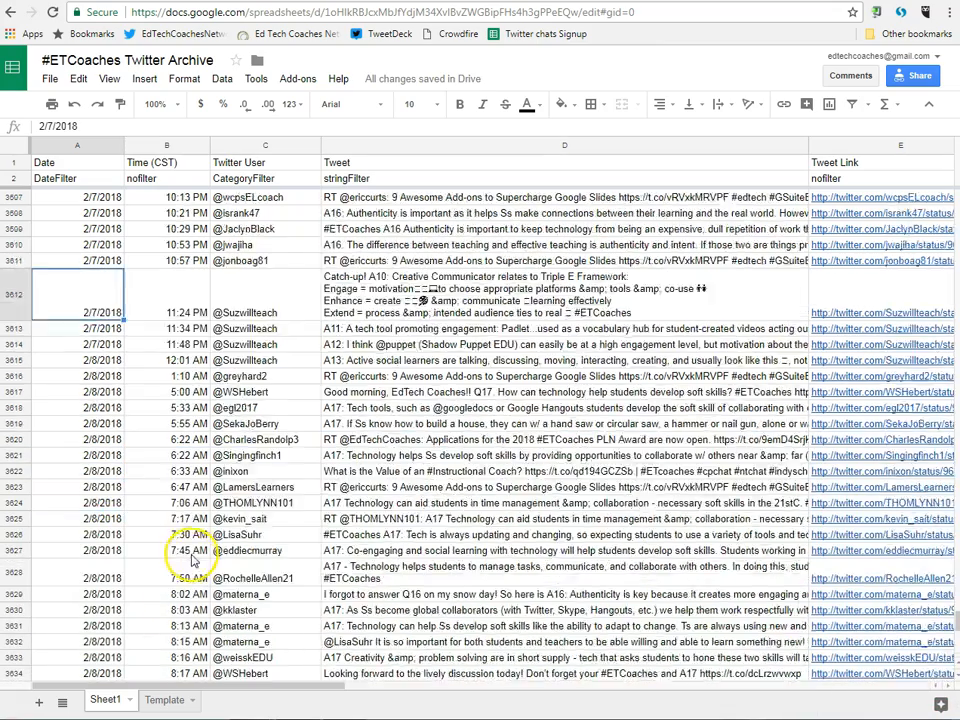
drag(96, 465, 199, 466)
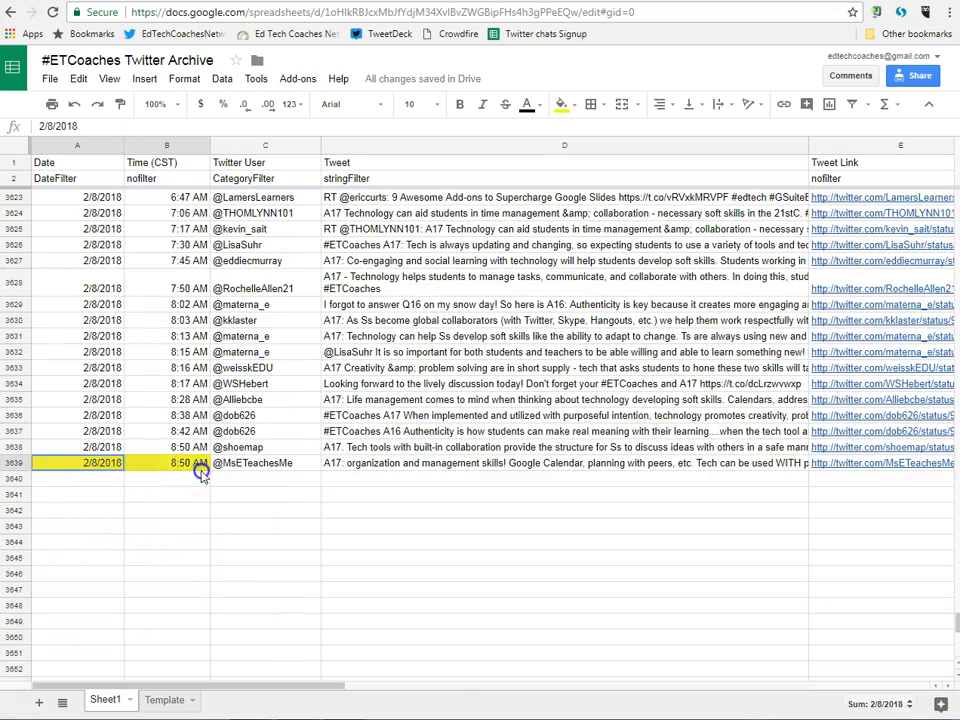
click(563, 107)
click(578, 133)
scroll(289, 482, up, 2)
scroll(295, 481, down, 2)
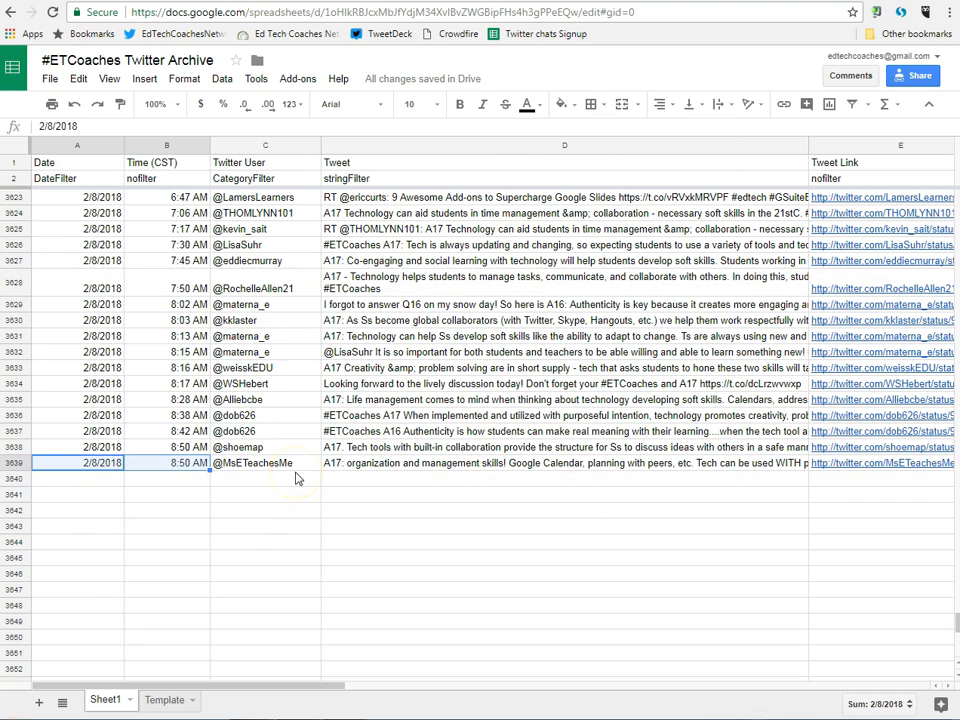
scroll(300, 477, up, 1)
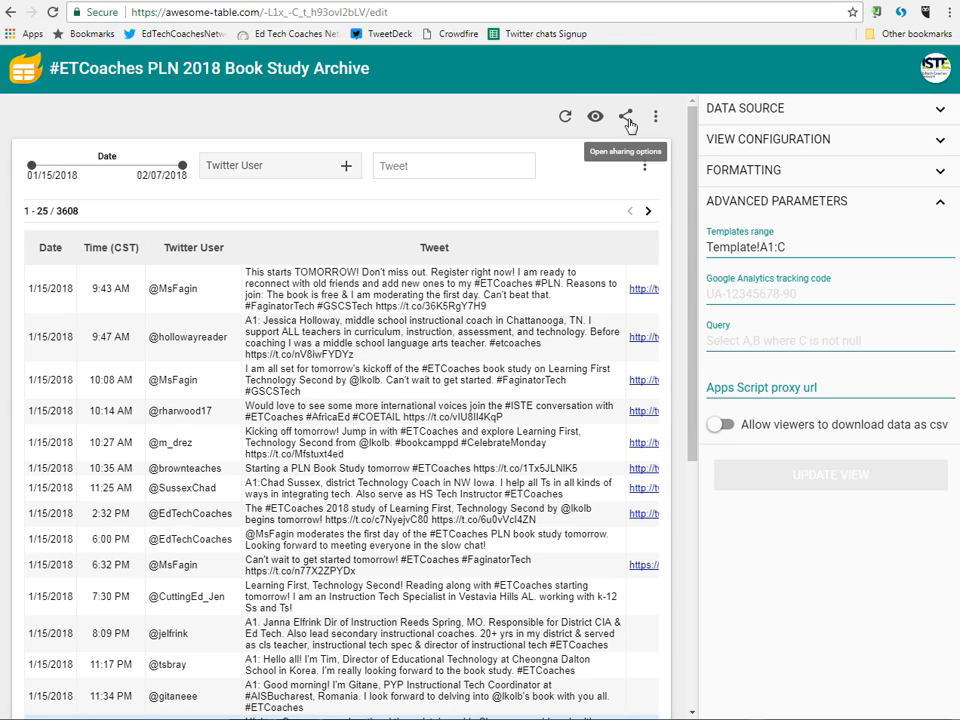
Switch to the Edtech Coaches 2018 Book Study Archive in Google Sites, view the option to embed web content by URL, and cancel.
click(655, 1)
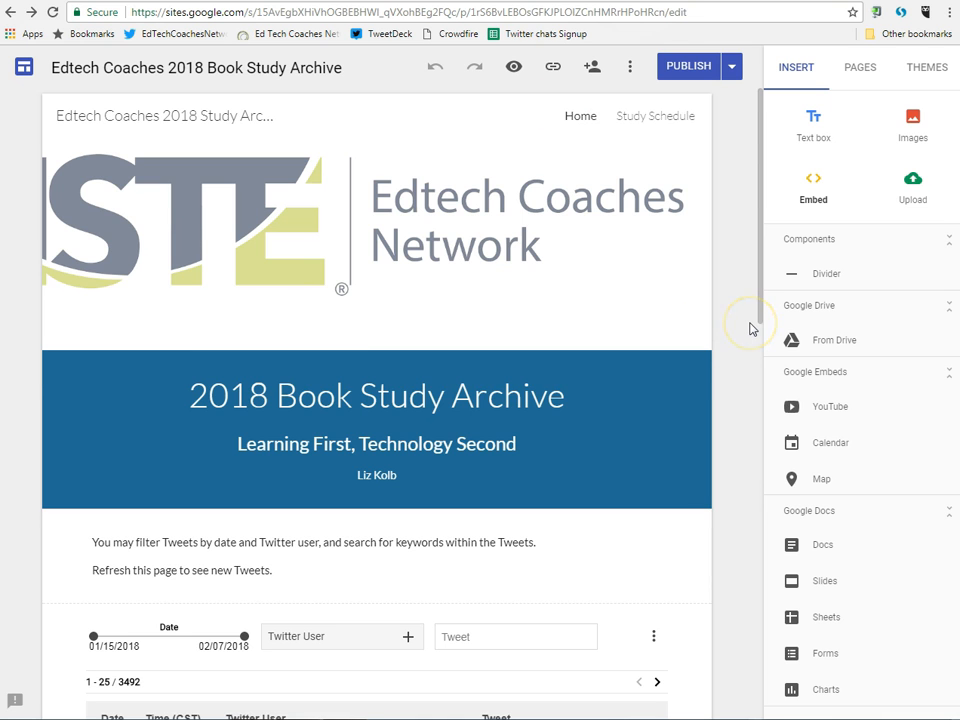
scroll(750, 328, down, 3)
scroll(752, 328, up, 3)
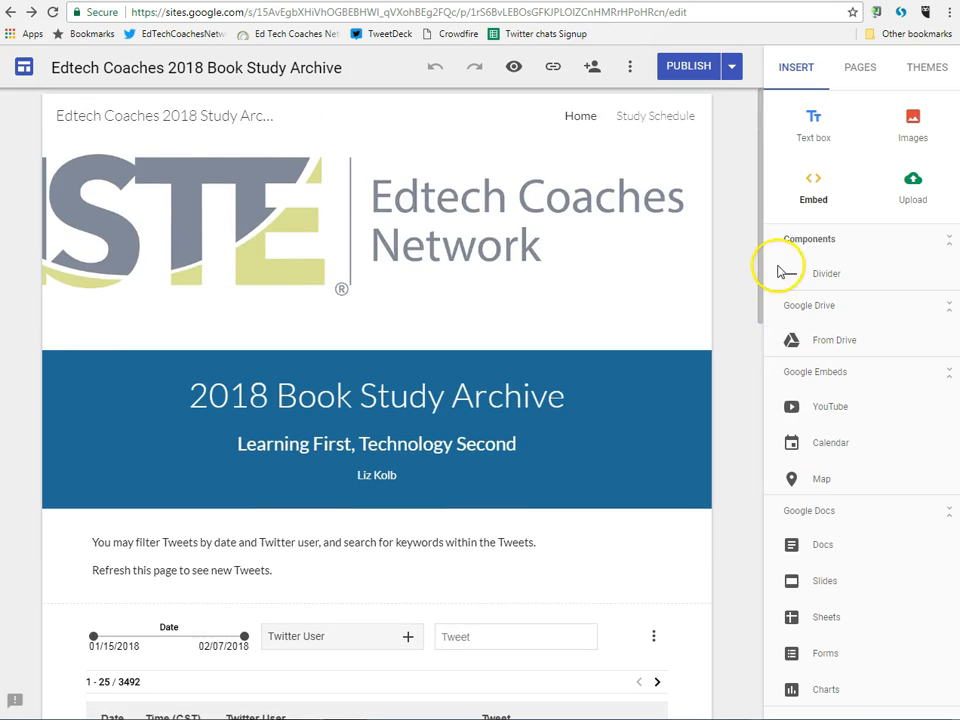
click(813, 180)
click(356, 405)
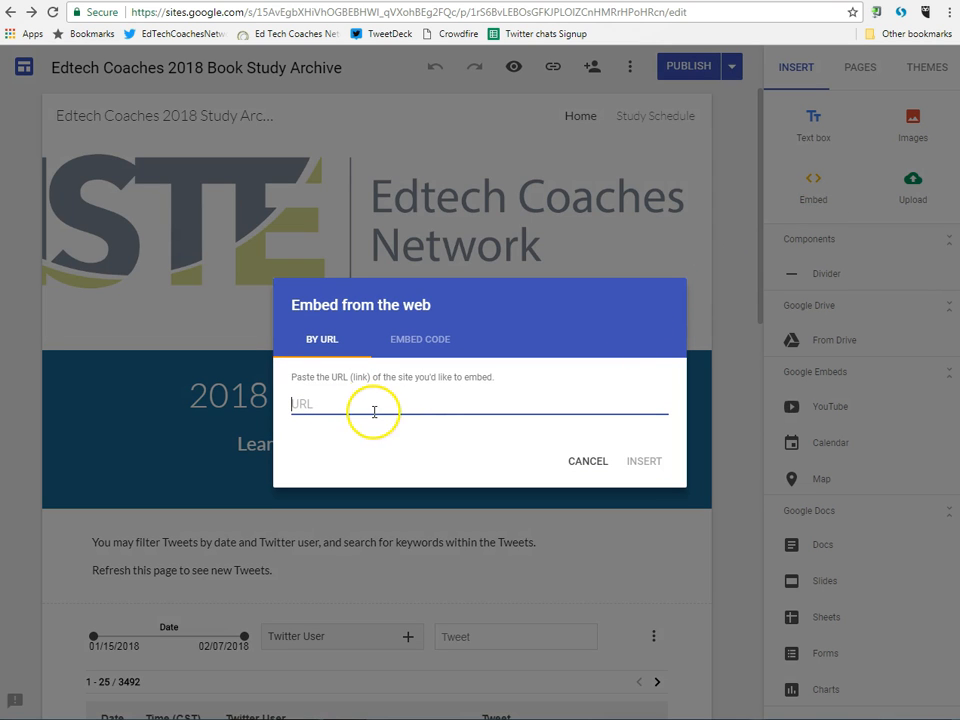
click(586, 460)
Look through the embedded tweet table on the site's Home page, from its filters down to the last listed row.
scroll(724, 474, down, 7)
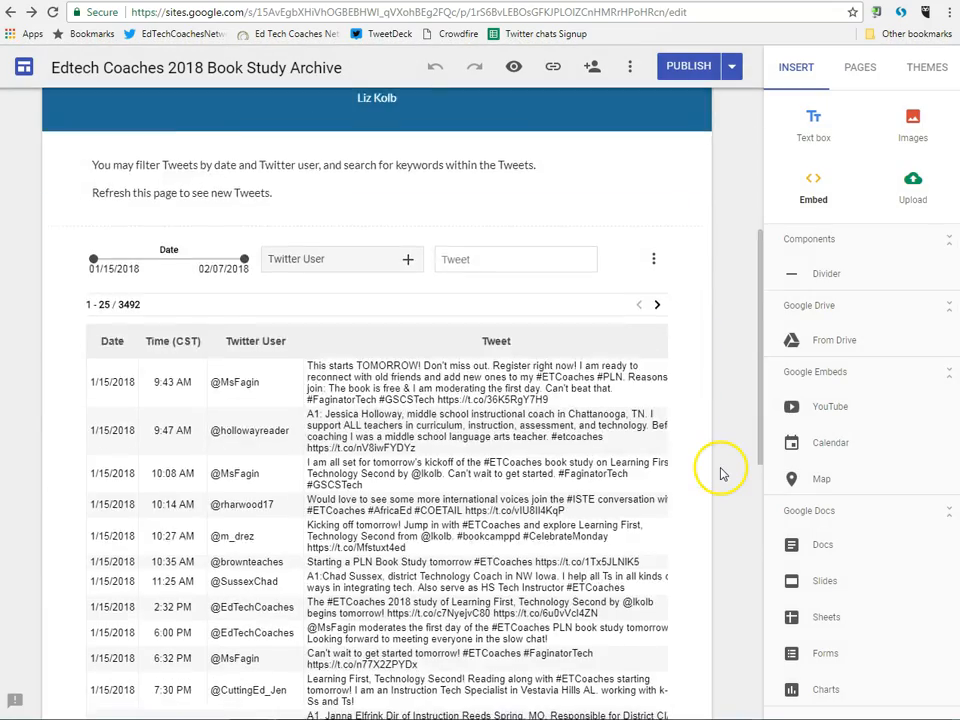
scroll(460, 390, down, 3)
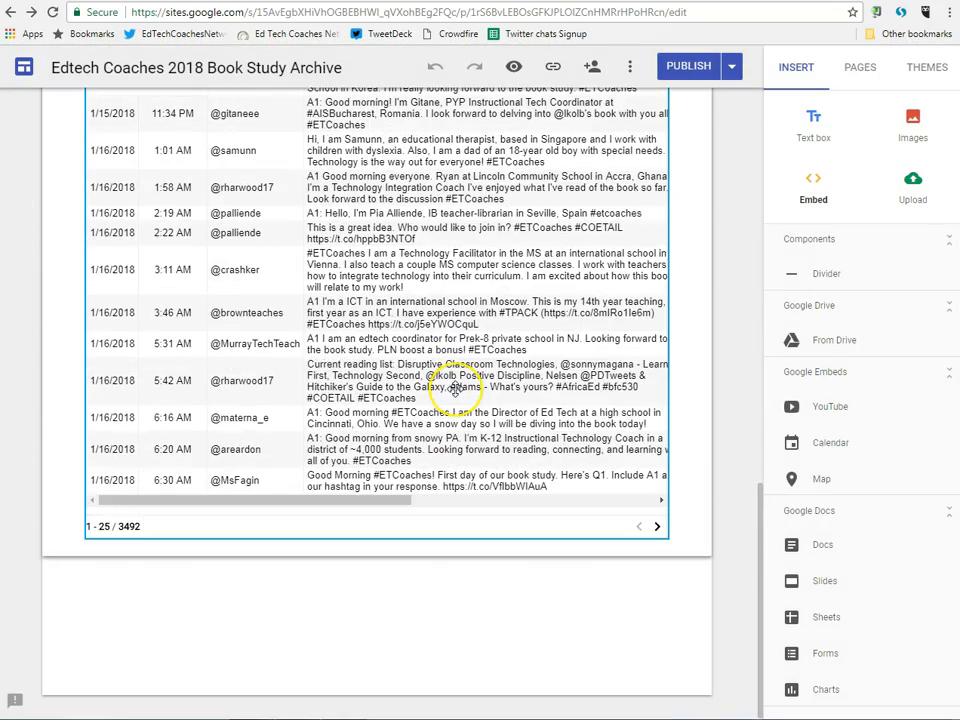
scroll(461, 388, up, 5)
scroll(486, 395, up, 4)
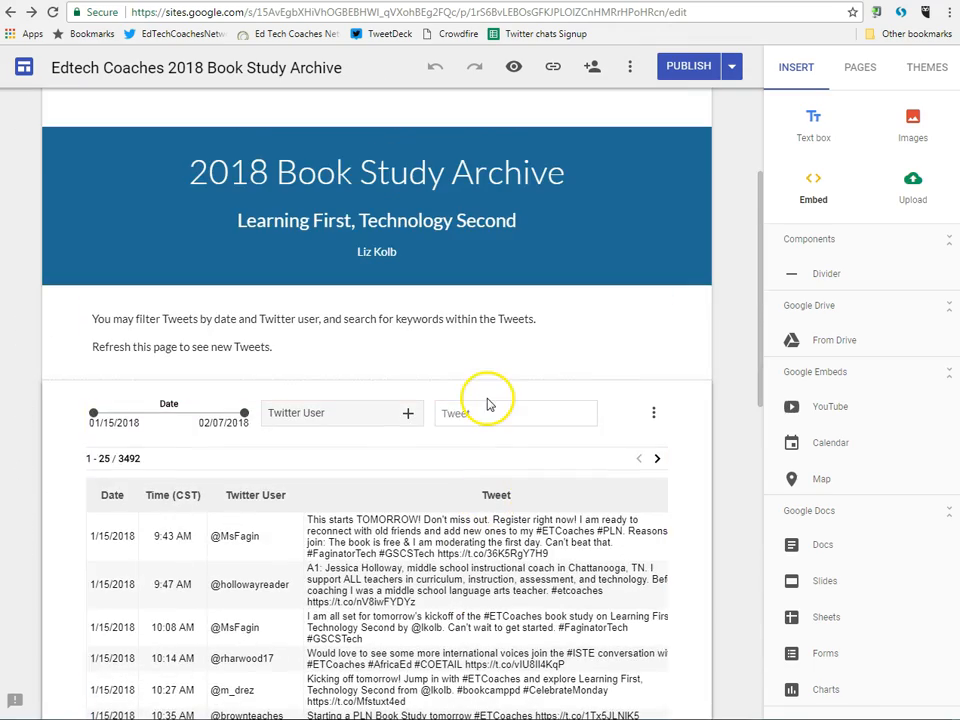
scroll(273, 314, up, 3)
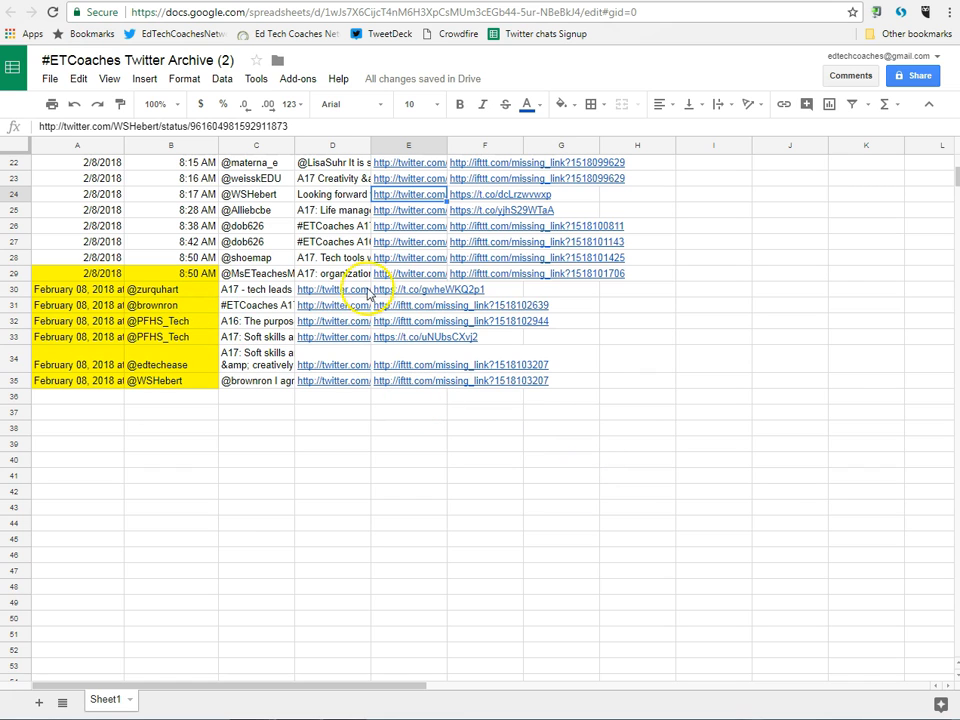
Copy the new tweet cells B30:E35 and paste them one column to the right, starting at C30.
mouse_move(385, 304)
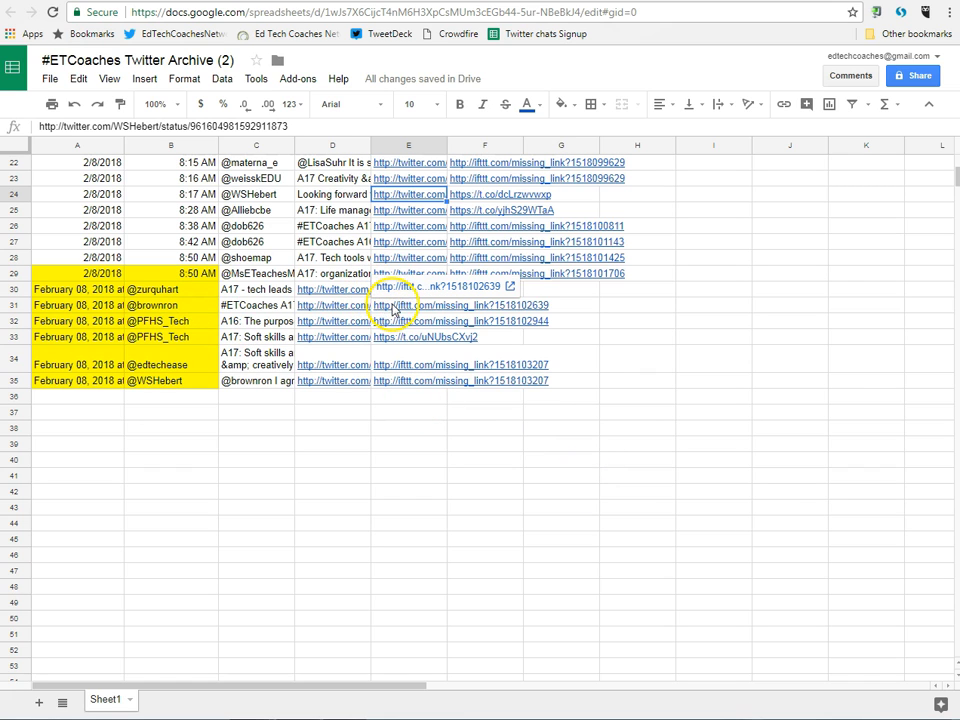
mouse_move(432, 367)
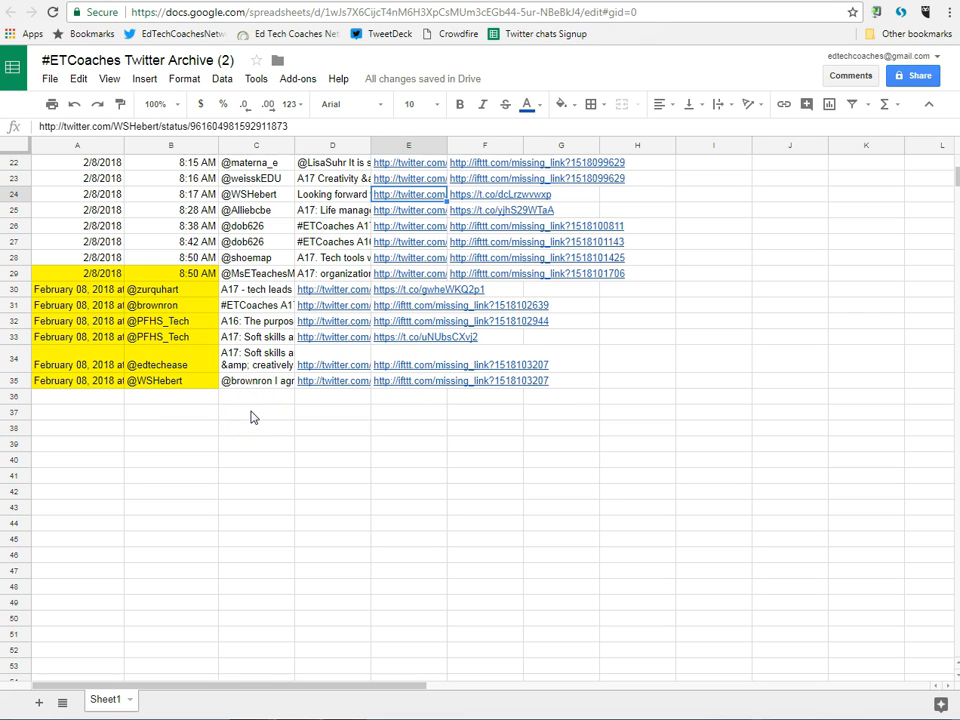
click(195, 290)
drag(456, 293, 418, 387)
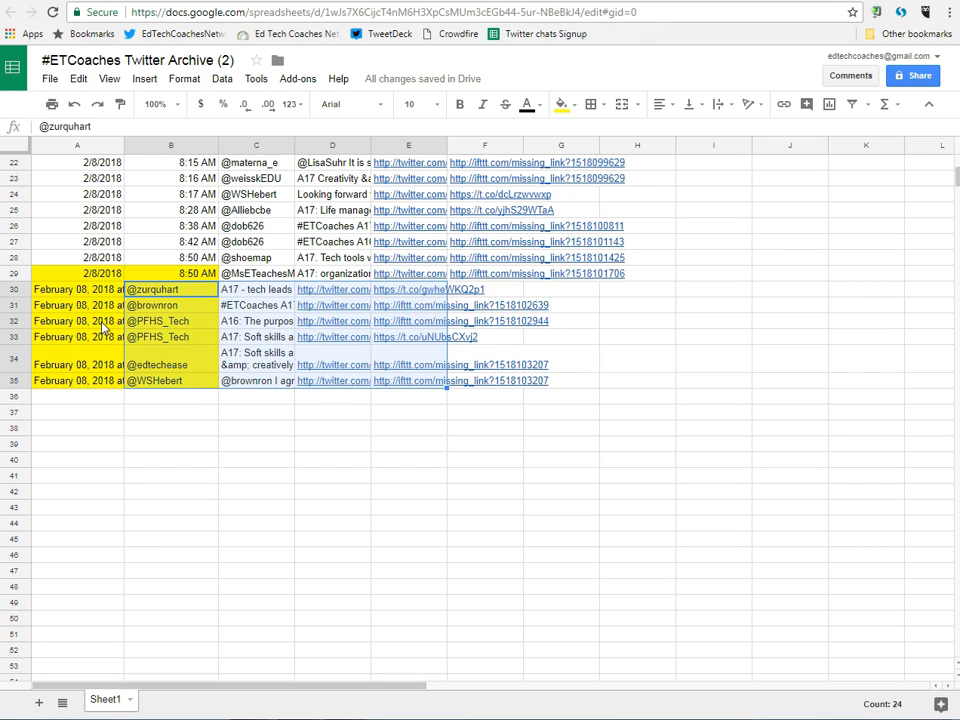
click(242, 292)
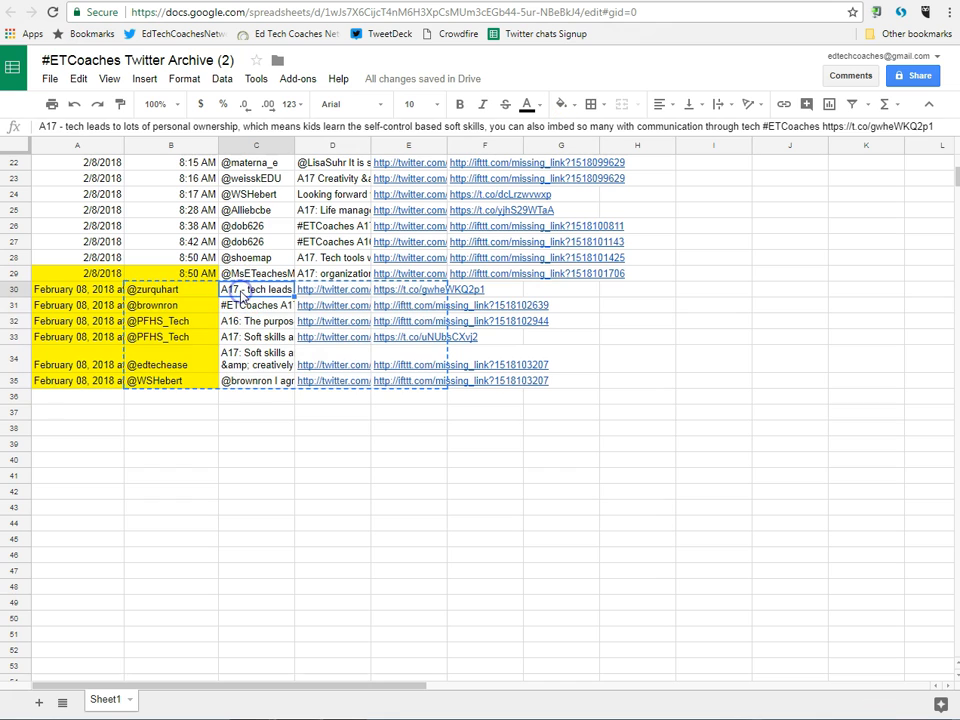
key(ctrl+v)
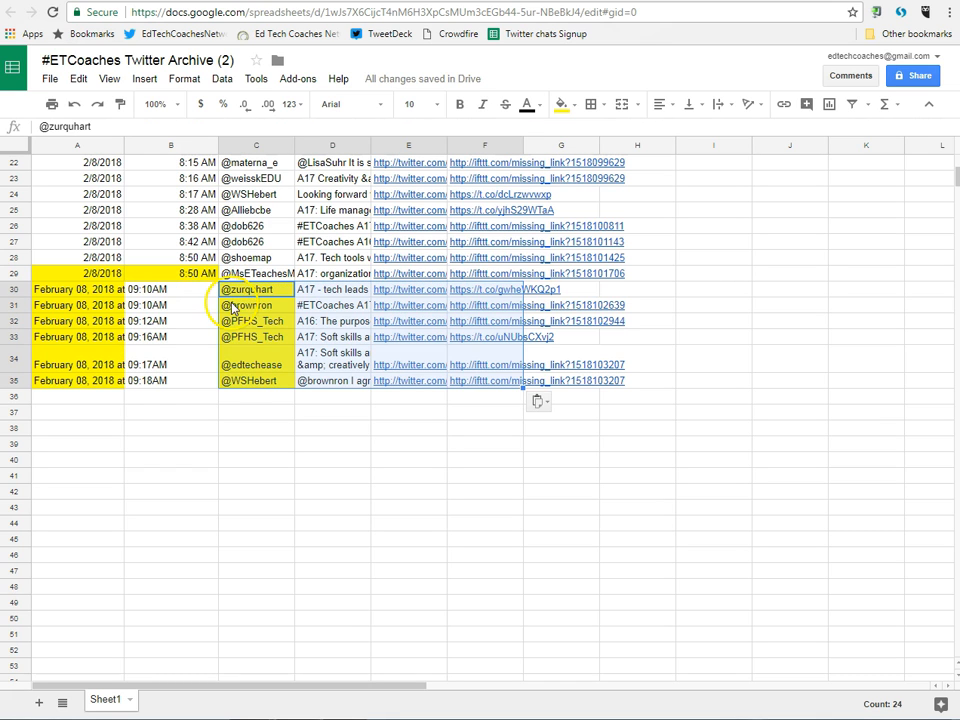
Split the date and time text in A30:A35 into two columns using the custom separator "at".
drag(93, 291, 90, 377)
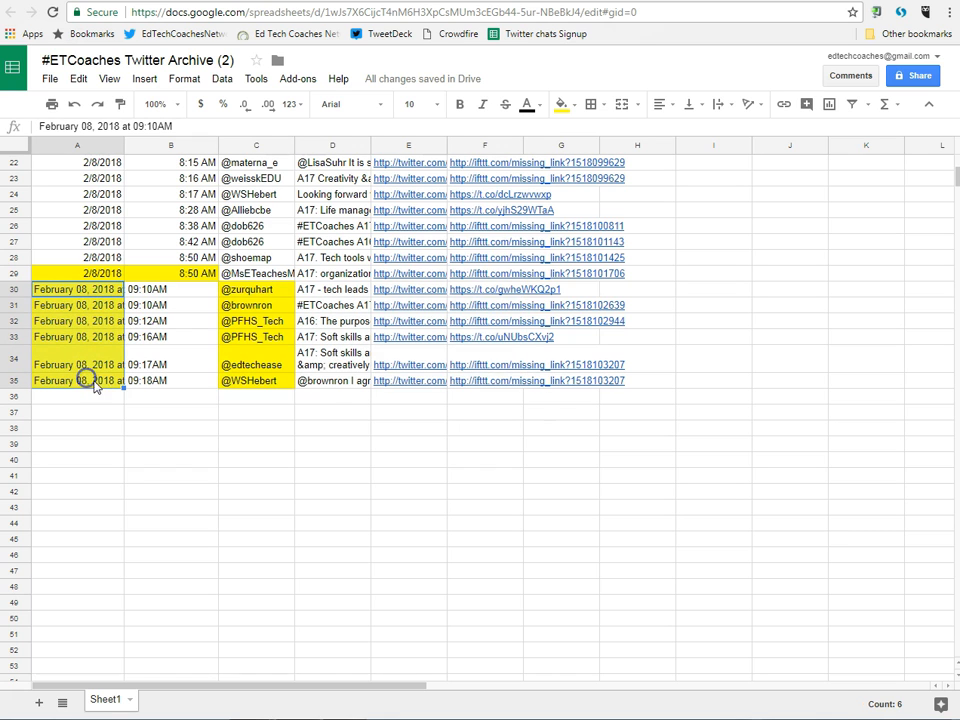
click(222, 79)
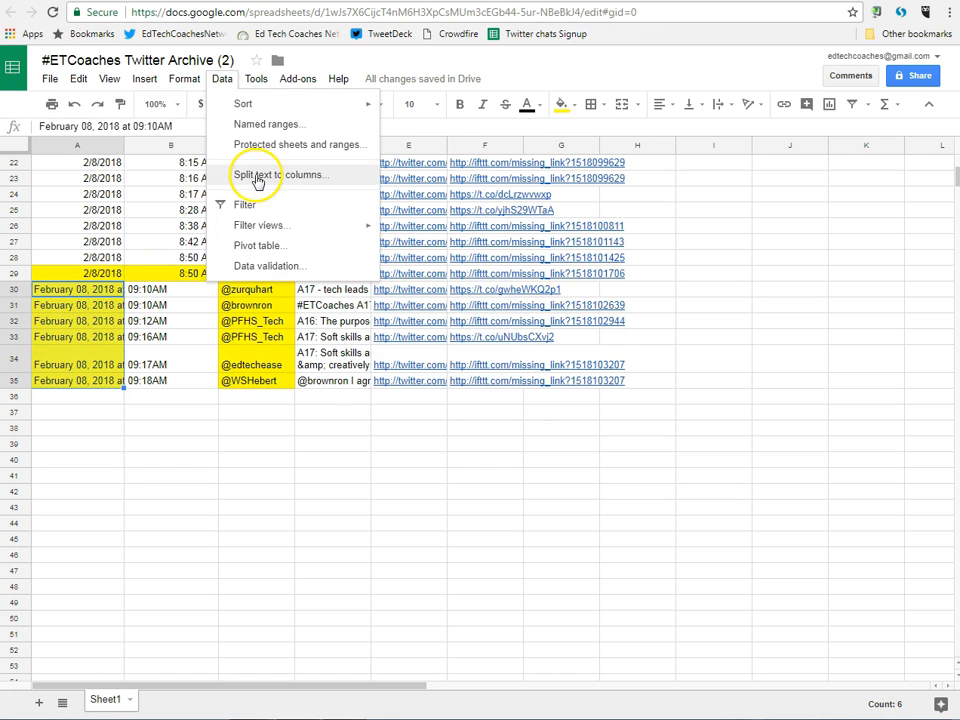
click(257, 178)
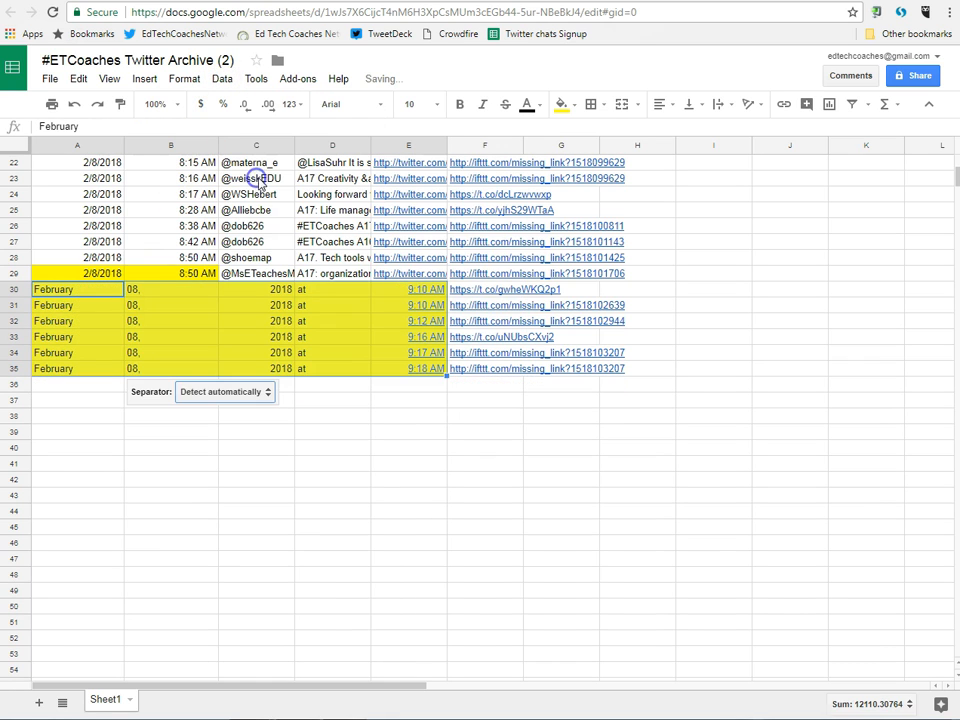
click(236, 396)
click(211, 507)
text(a)
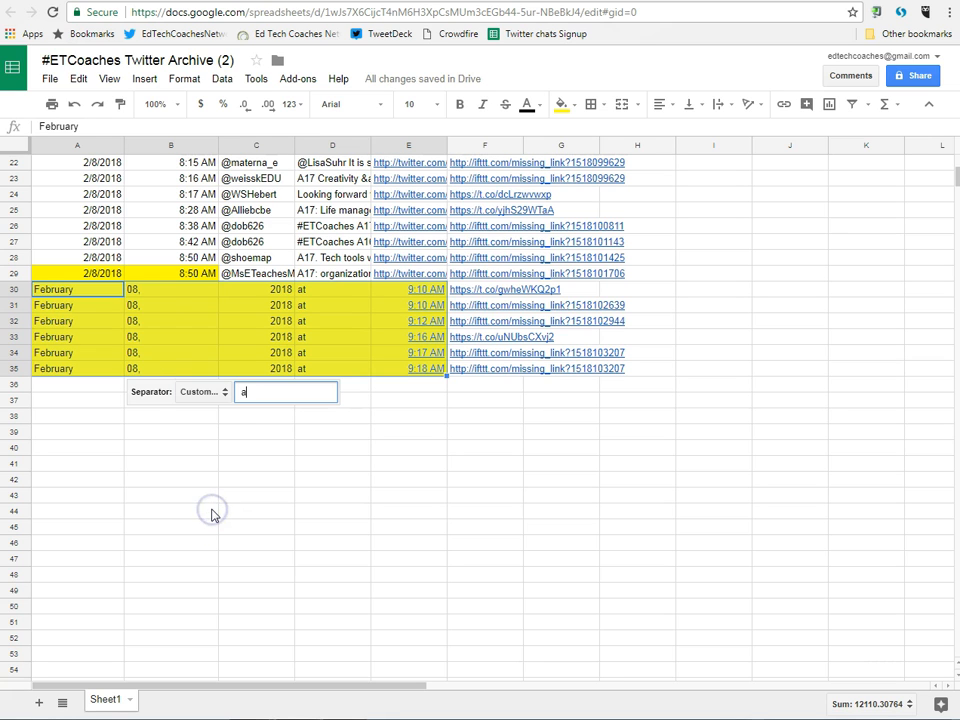
text(t)
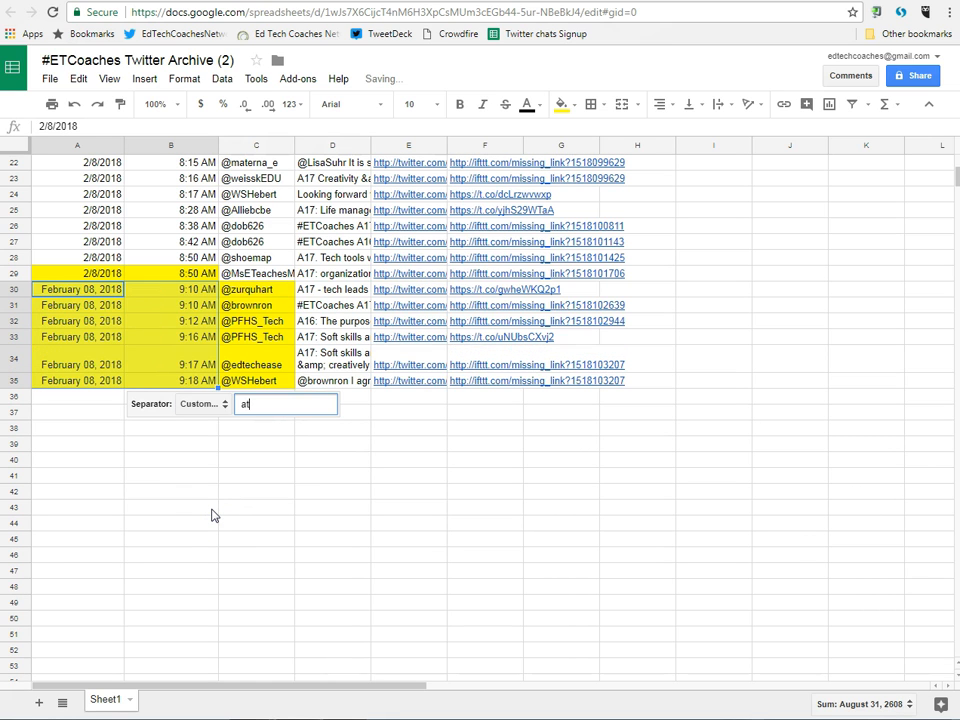
click(94, 325)
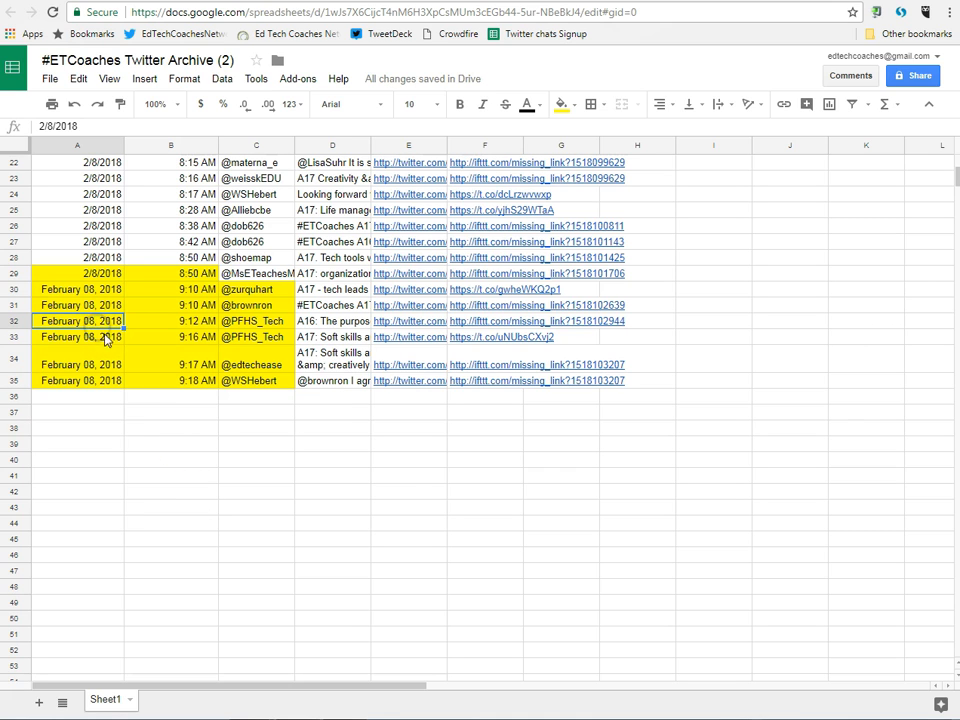
Apply the Date number format to the new dates in A30:A35.
drag(101, 289, 104, 388)
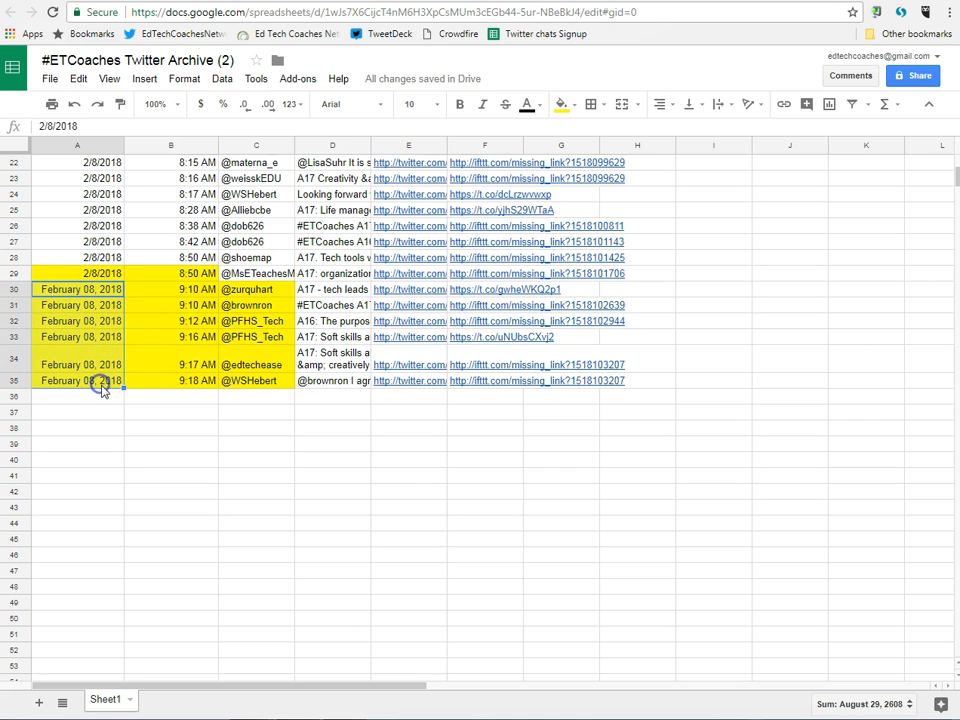
click(171, 82)
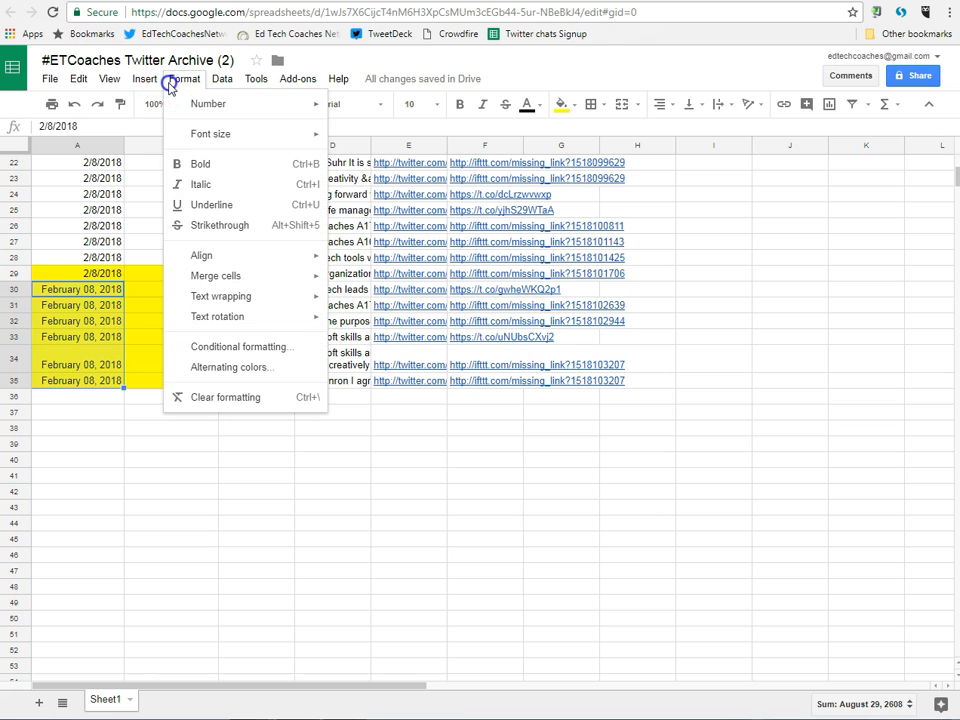
mouse_move(191, 107)
click(366, 321)
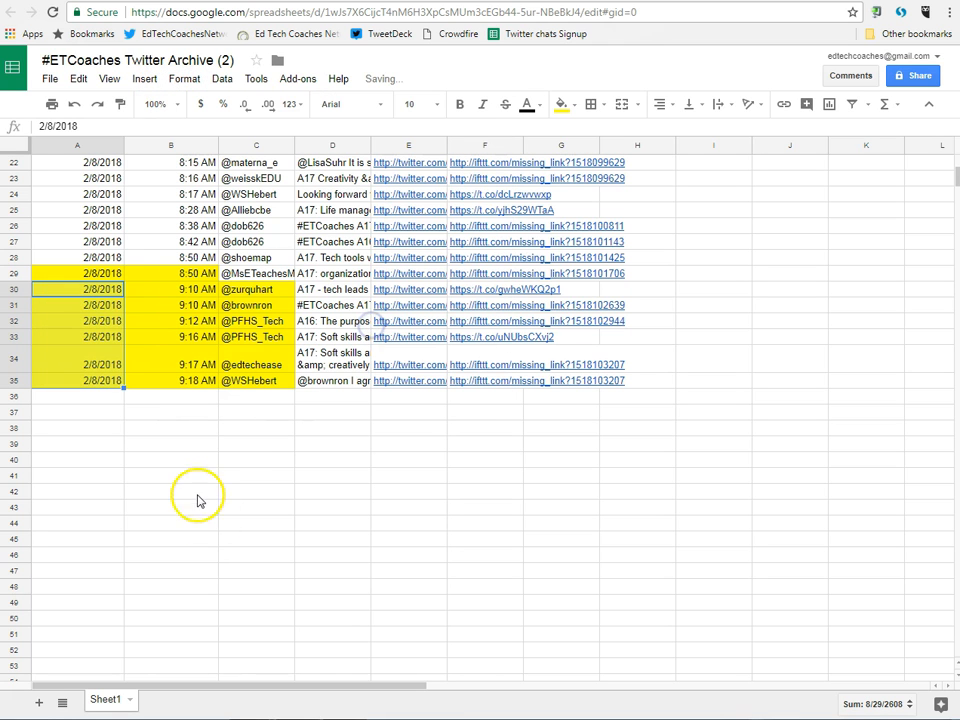
Copy the new tweet rows A30:F35 and paste them into the #ETCoaches Twitter Archive spreadsheet below its last entry, starting at A3640.
click(96, 289)
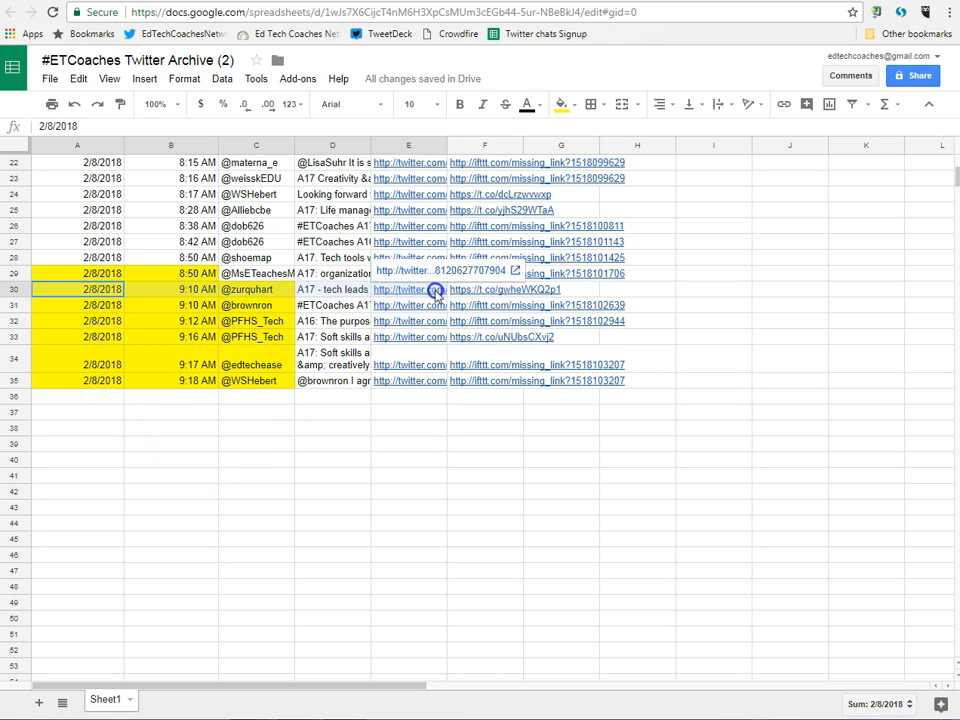
shift+click(489, 380)
key(ctrl+c)
click(240, 2)
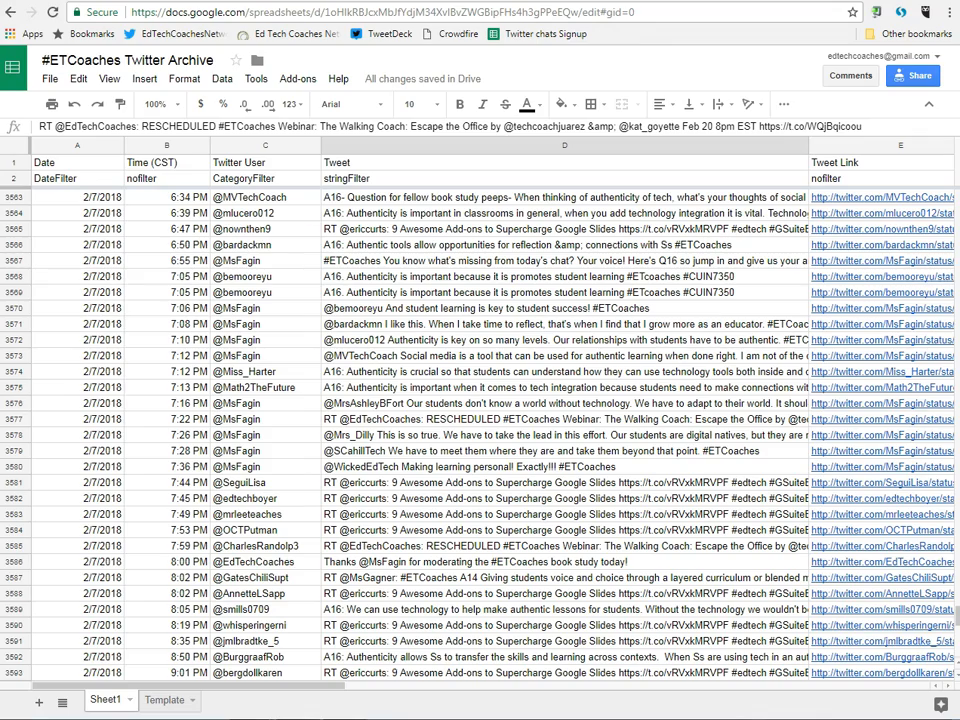
scroll(936, 579, down, 12)
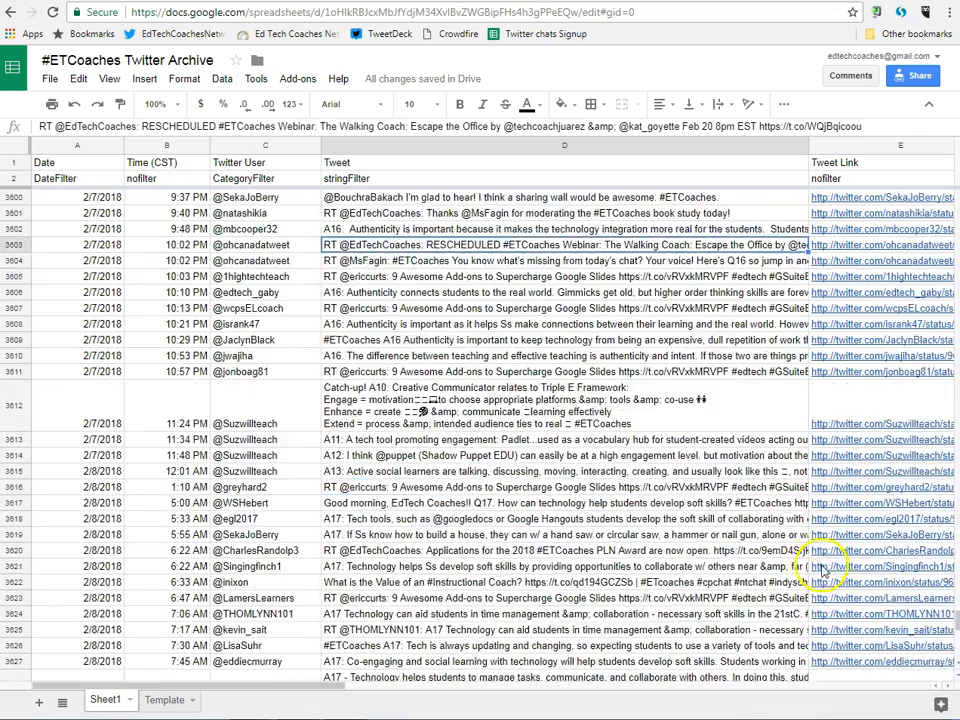
scroll(739, 546, down, 10)
click(81, 356)
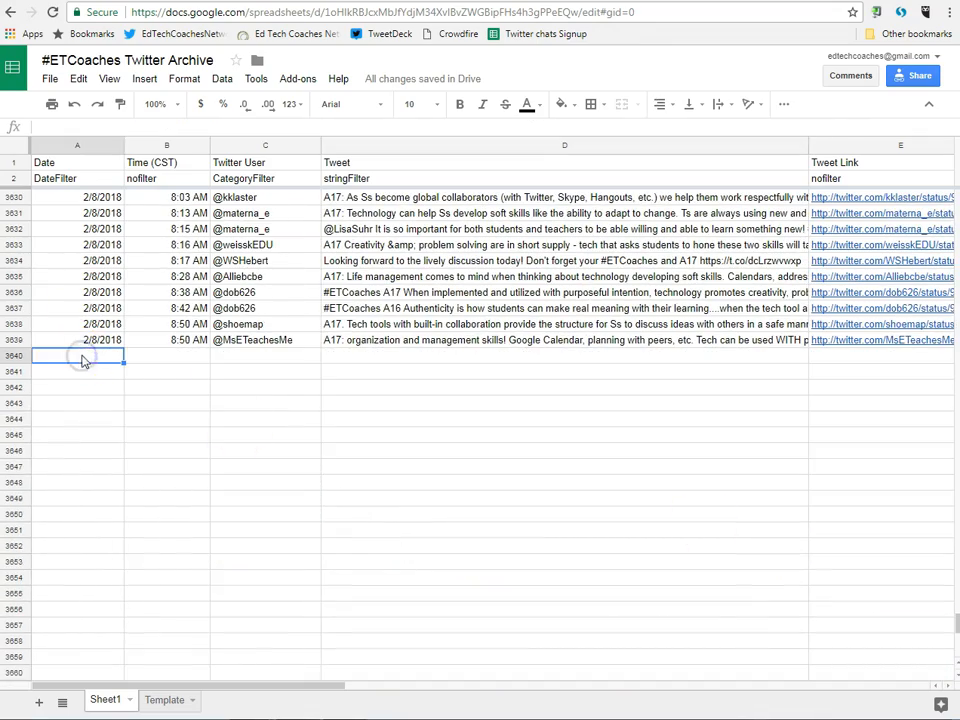
key(ctrl+v)
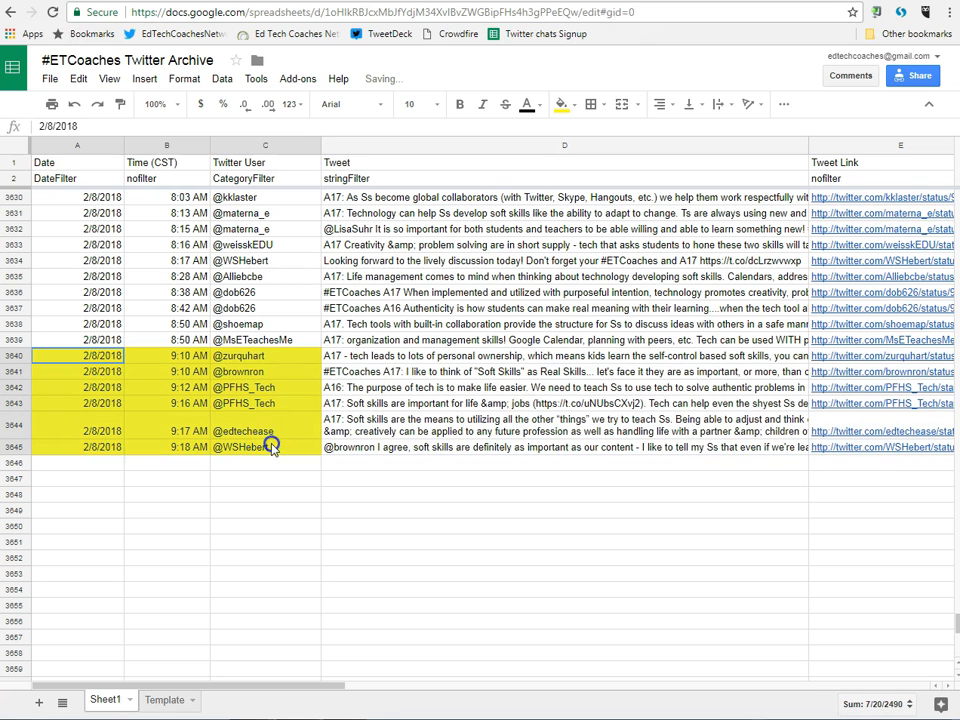
Reset the yellow fill of the pasted date, time and Twitter user cells A3640:C3645.
click(561, 104)
click(583, 135)
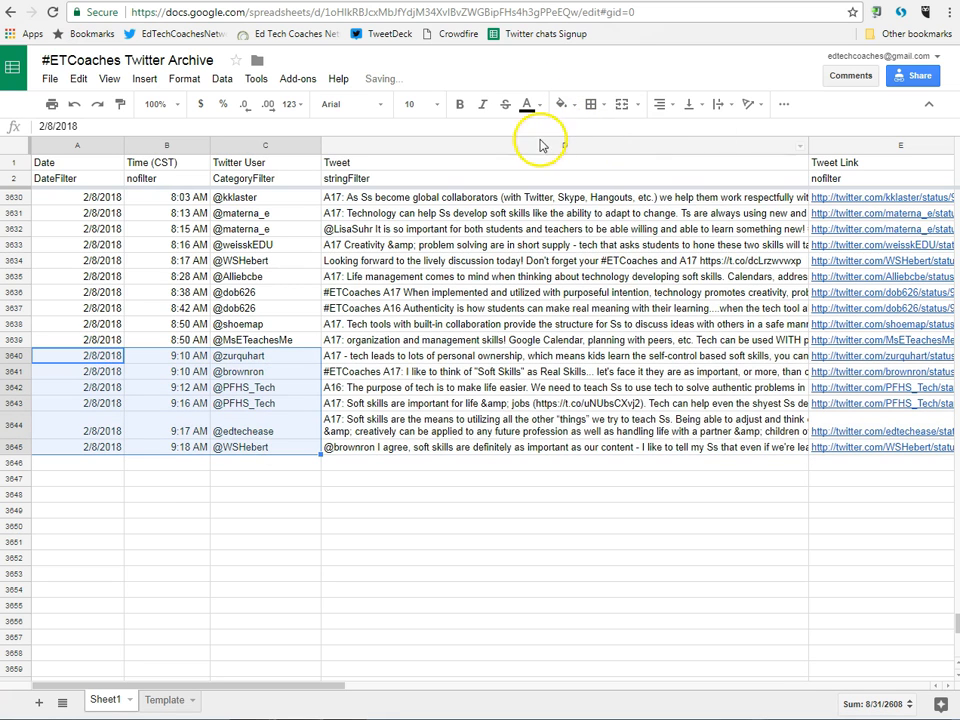
click(134, 443)
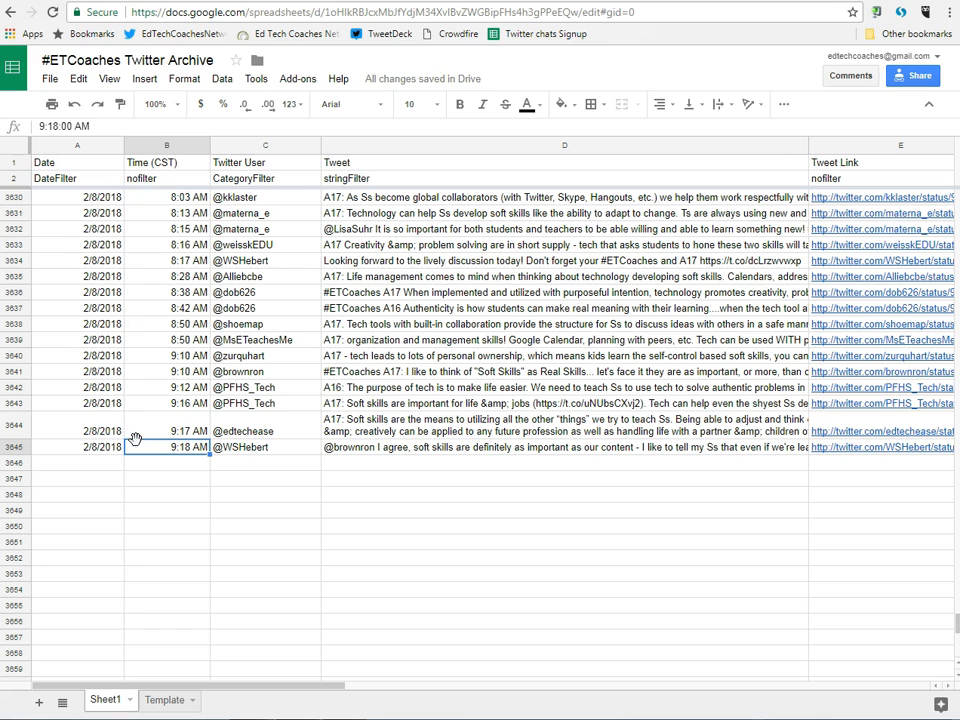